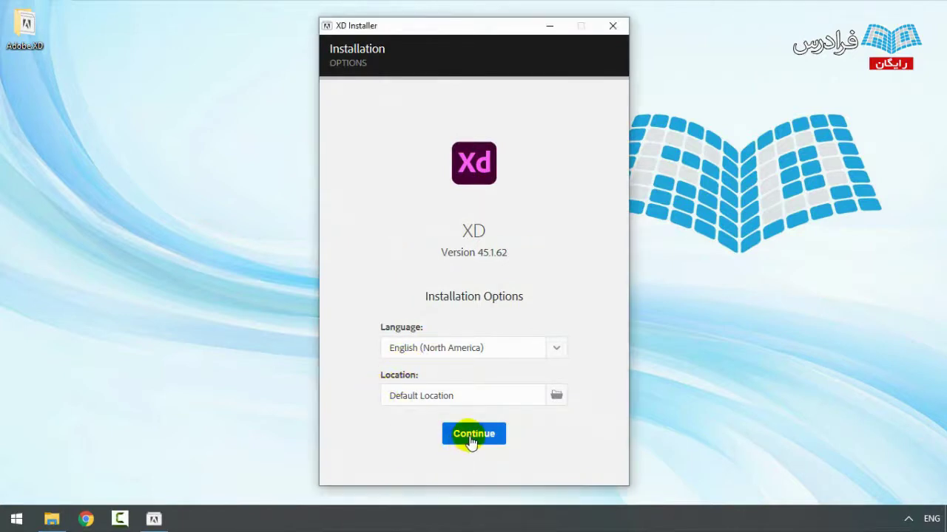
# - Install XD version 45.1.62 in English (North America) at the default location and close the finished installer
pyautogui.click(447, 441)
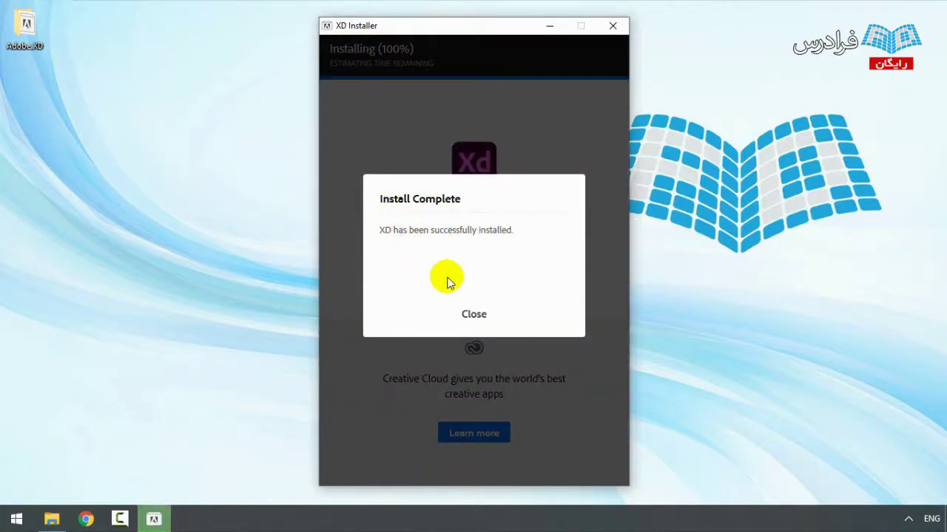
pyautogui.click(476, 315)
pyautogui.moveTo(244, 206); pyautogui.dragTo(363, 305)
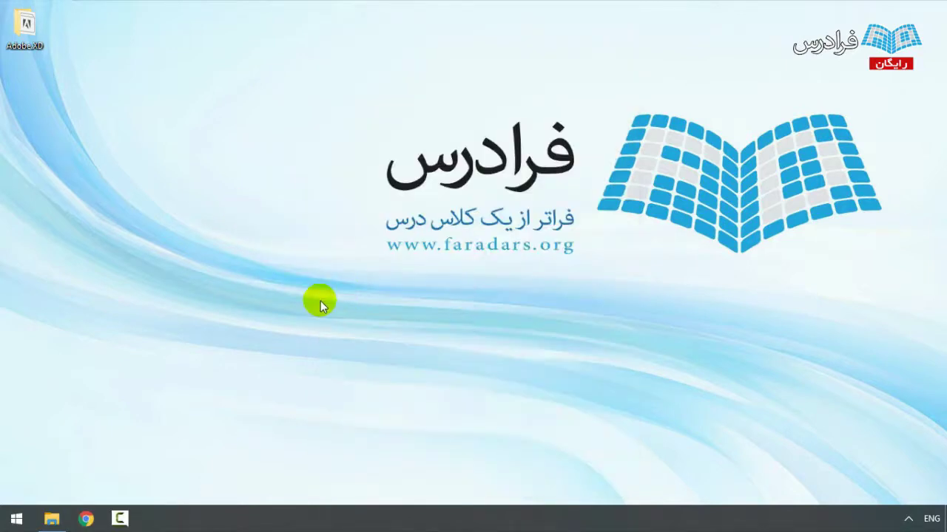
# - Launch Adobe XD and create a new blank document with the Custom Size option
pyautogui.click(16, 518)
pyautogui.click(79, 104)
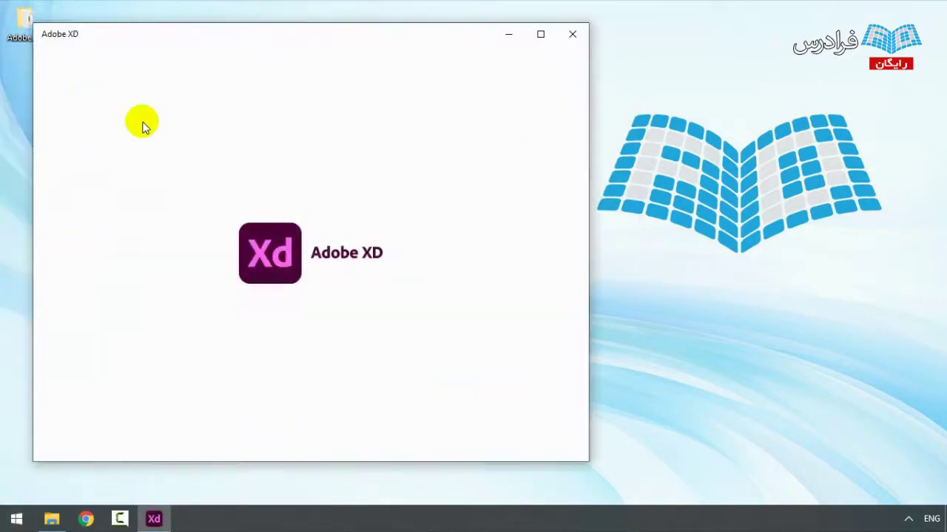
pyautogui.moveTo(274, 34); pyautogui.dragTo(435, 39)
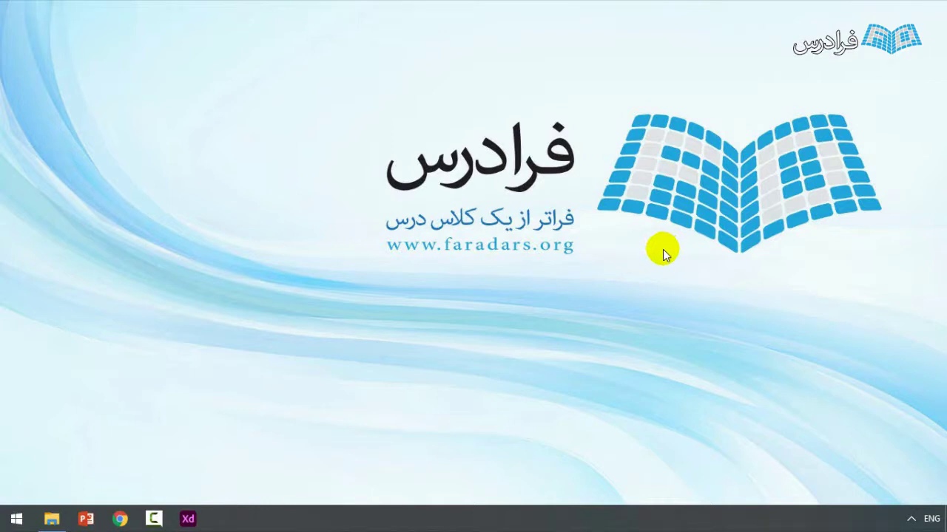
pyautogui.click(199, 518)
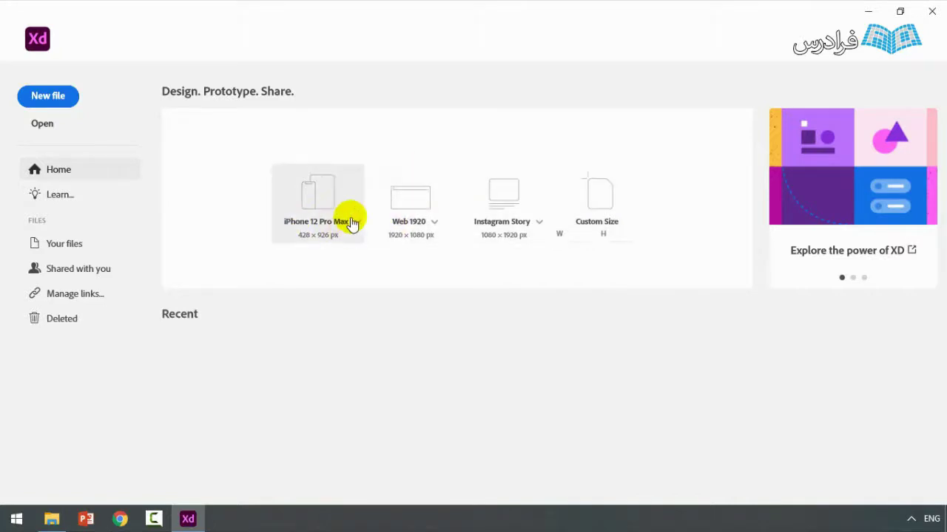
pyautogui.click(598, 198)
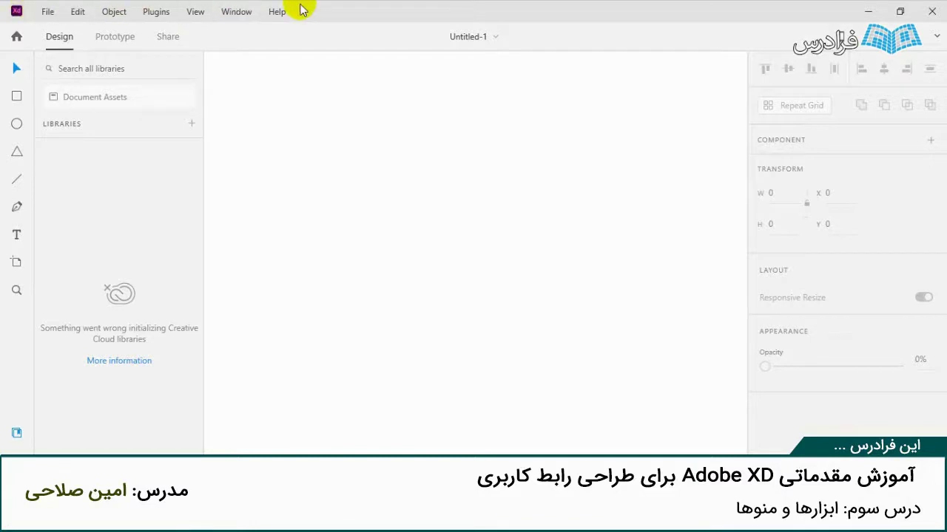
# - Review the available commands for files, editing, objects, plugins, view, windows and help
pyautogui.click(49, 12)
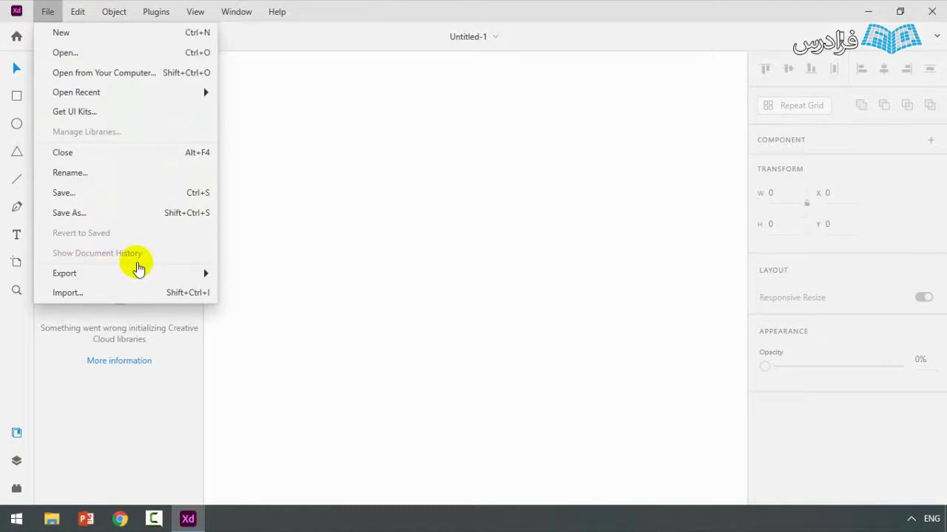
pyautogui.moveTo(87, 19)
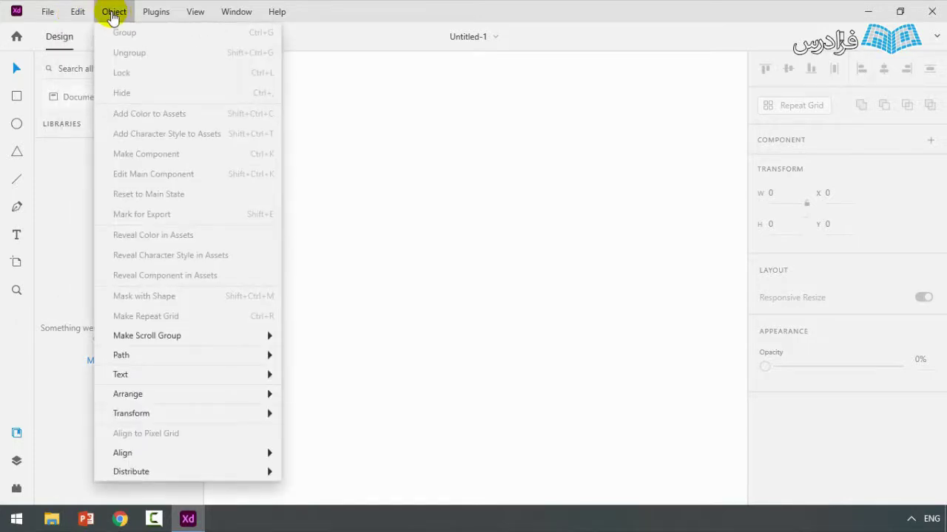
pyautogui.moveTo(143, 16)
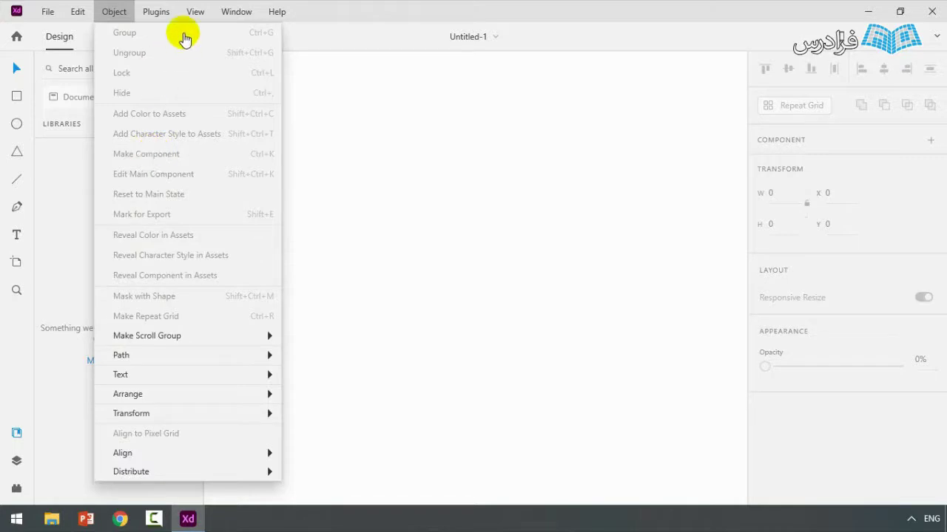
pyautogui.moveTo(196, 14)
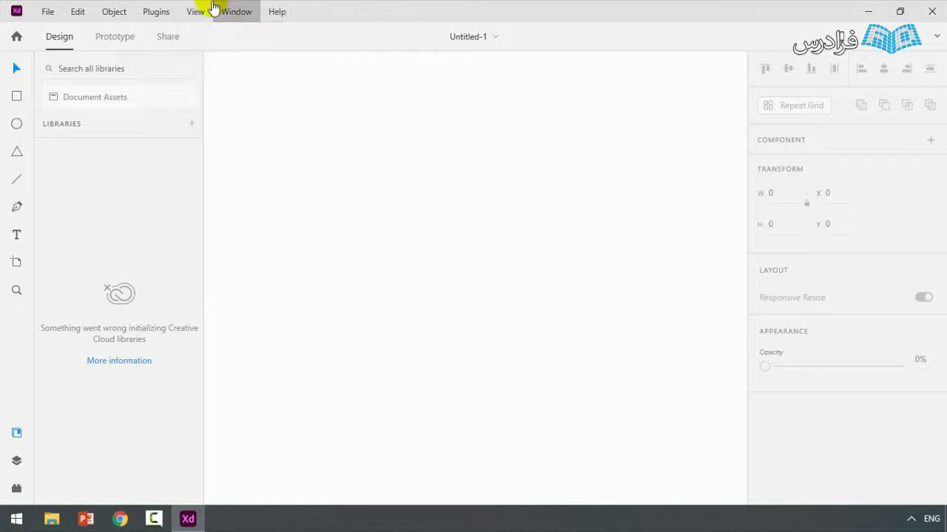
pyautogui.click(238, 11)
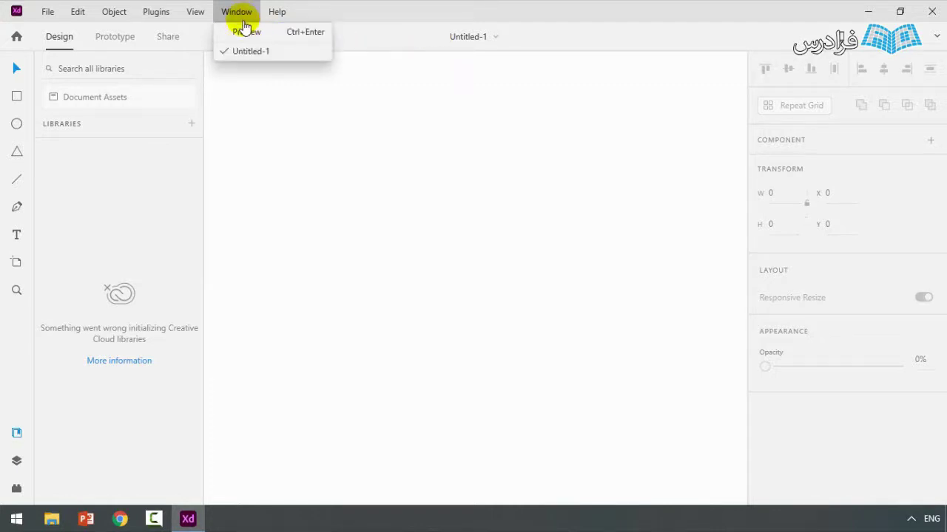
pyautogui.moveTo(275, 12)
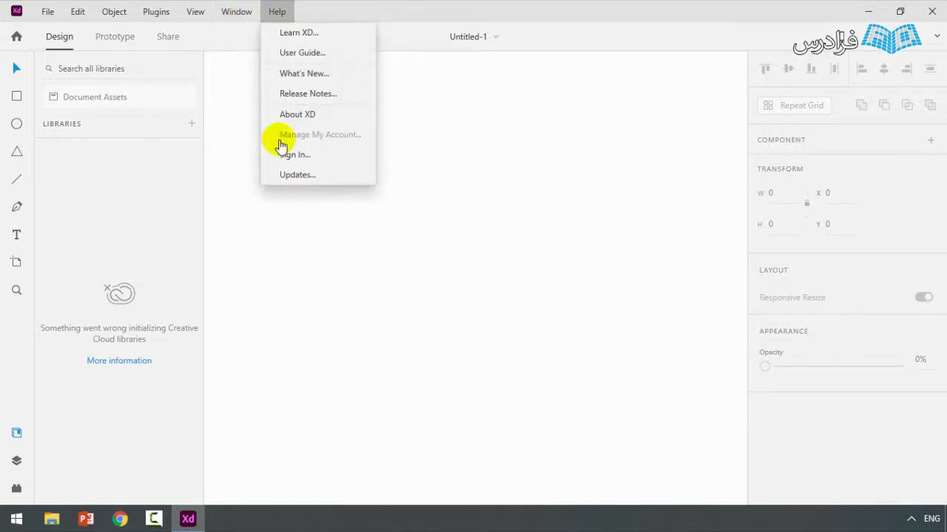
pyautogui.moveTo(247, 21)
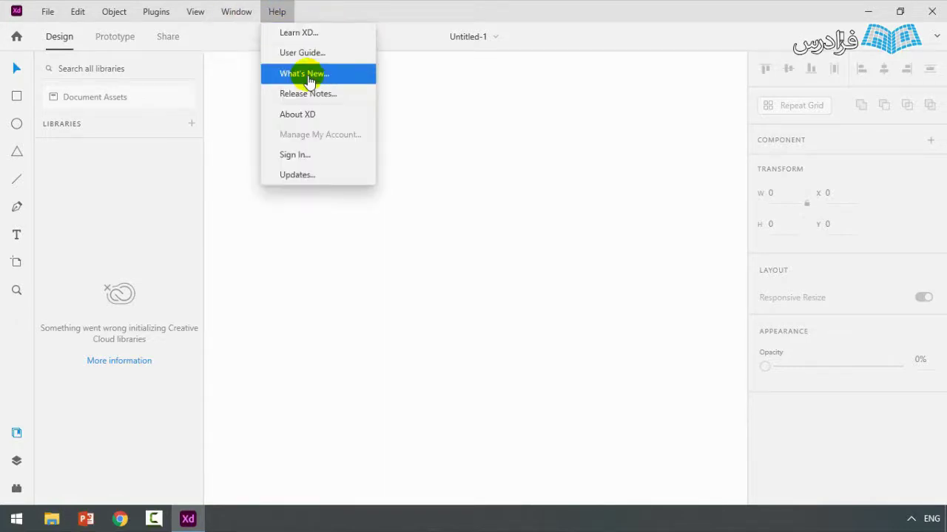
pyautogui.click(488, 91)
pyautogui.click(272, 13)
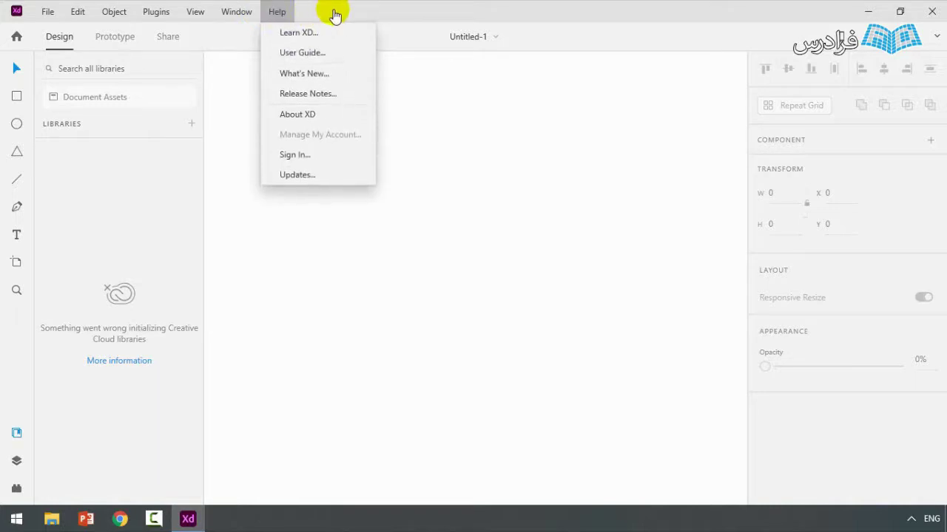
pyautogui.click(469, 5)
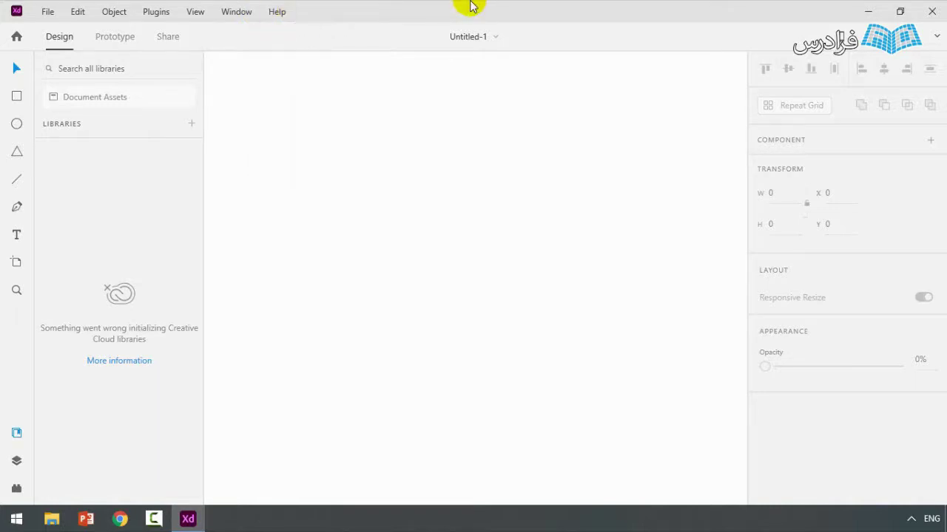
pyautogui.click(235, 12)
pyautogui.click(347, 6)
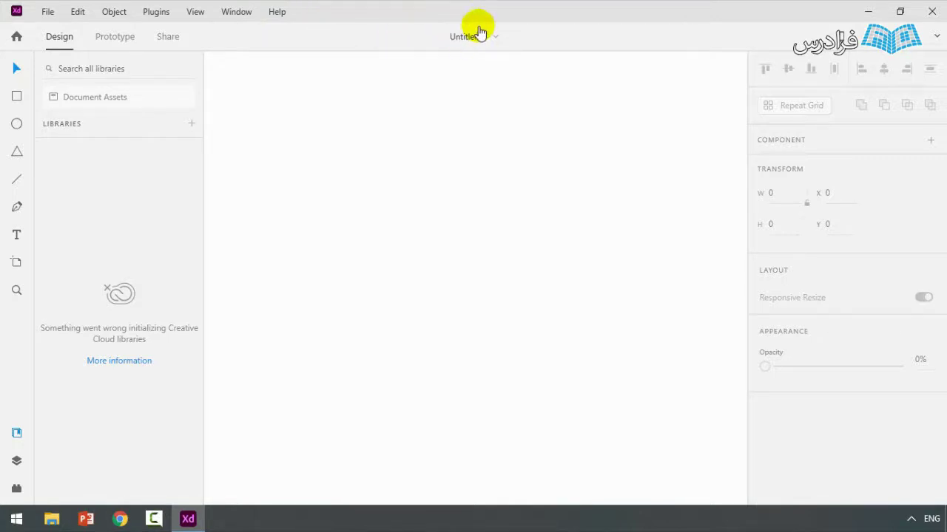
pyautogui.click(235, 12)
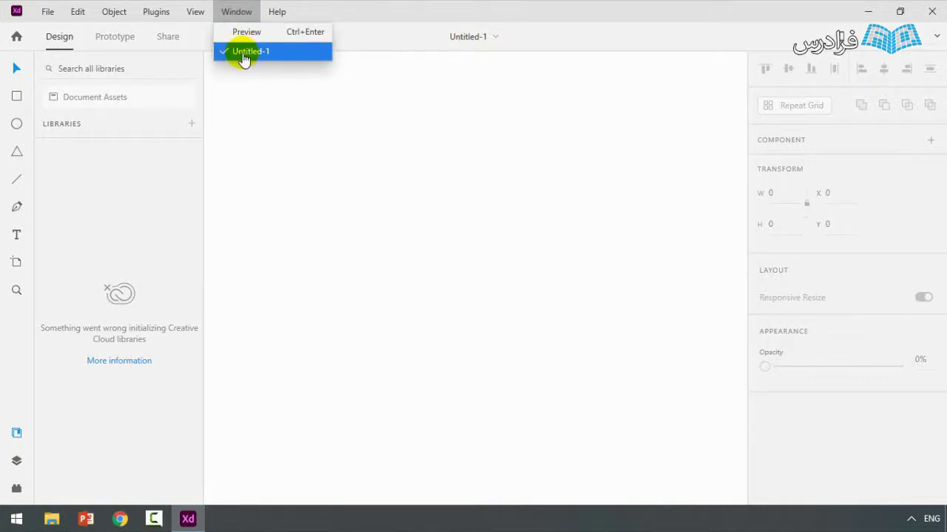
pyautogui.press('Escape')
# - Save the document as an XD file named faradars in a new faradars folder on New Volume (D:), and check the open-window list
pyautogui.hotkey('ctrl', 's')
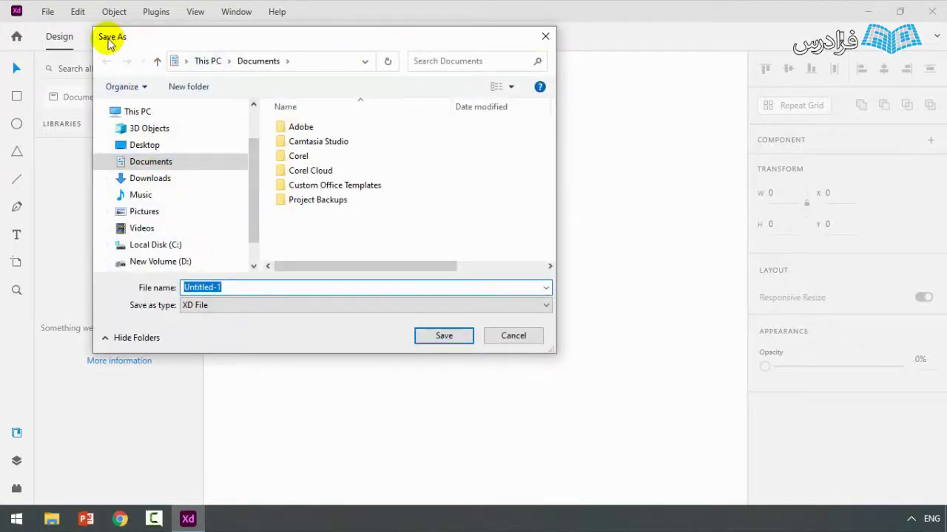
pyautogui.moveTo(145, 38); pyautogui.dragTo(181, 52)
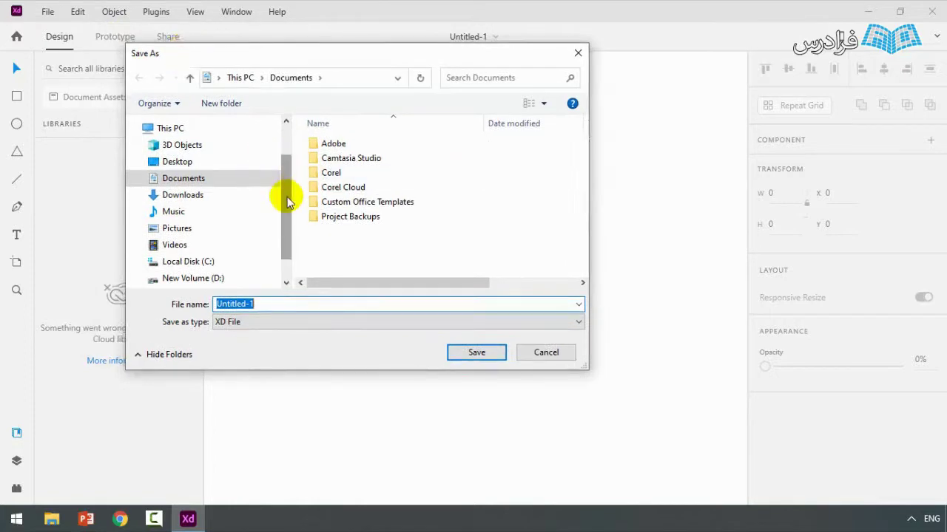
pyautogui.moveTo(288, 209); pyautogui.dragTo(282, 241)
pyautogui.click(222, 240)
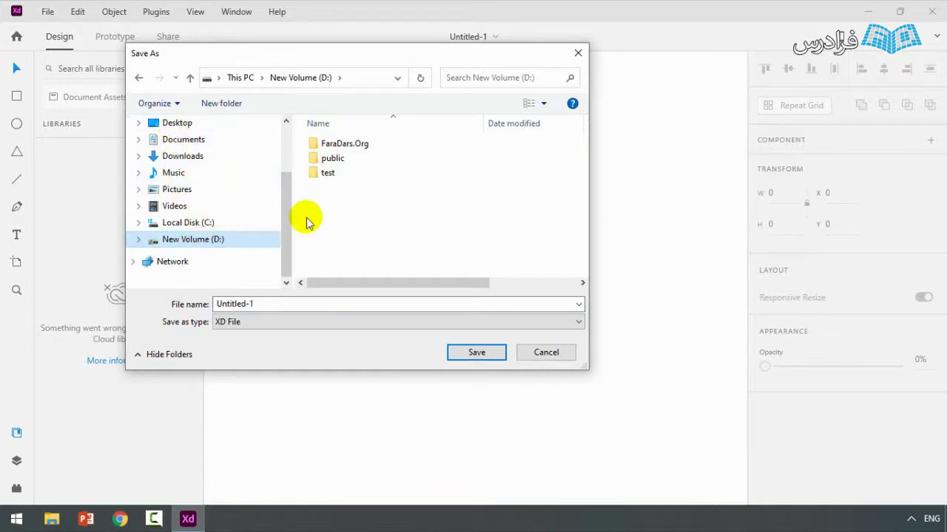
pyautogui.click(226, 105)
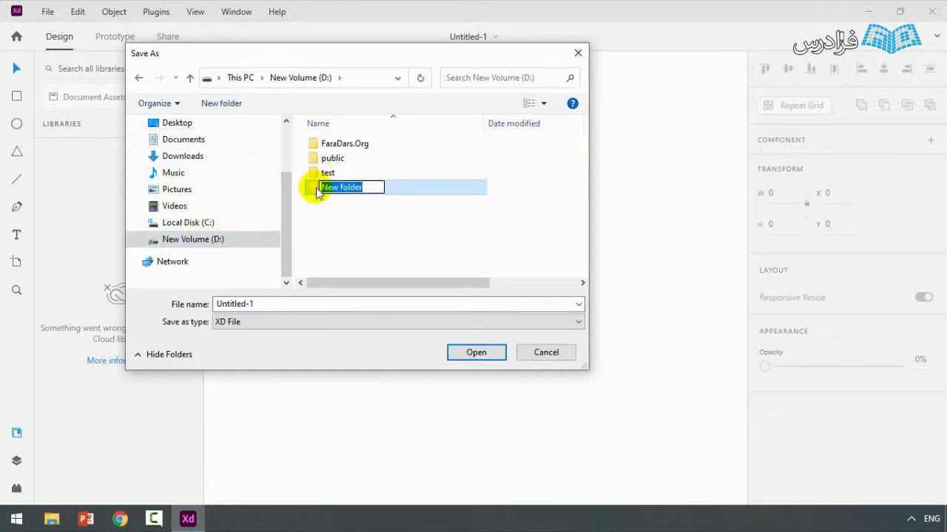
pyautogui.write('radars')
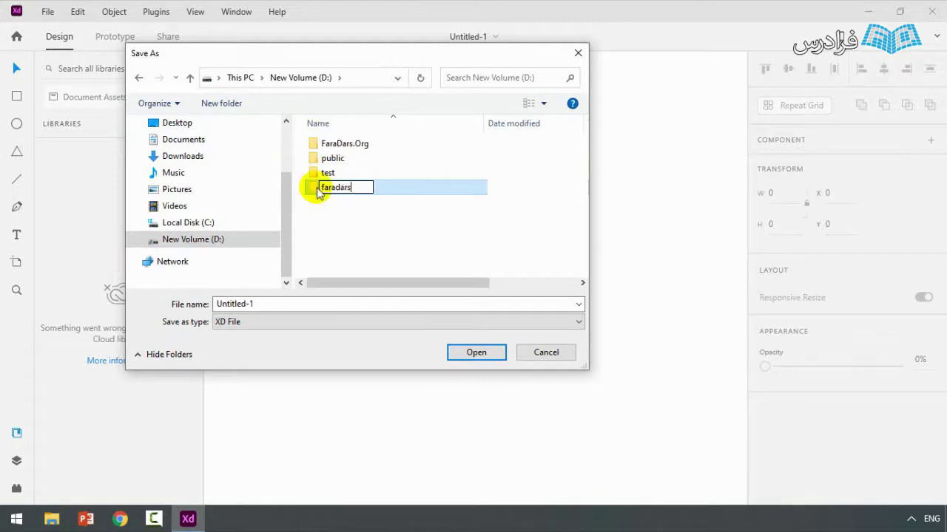
pyautogui.click(476, 352)
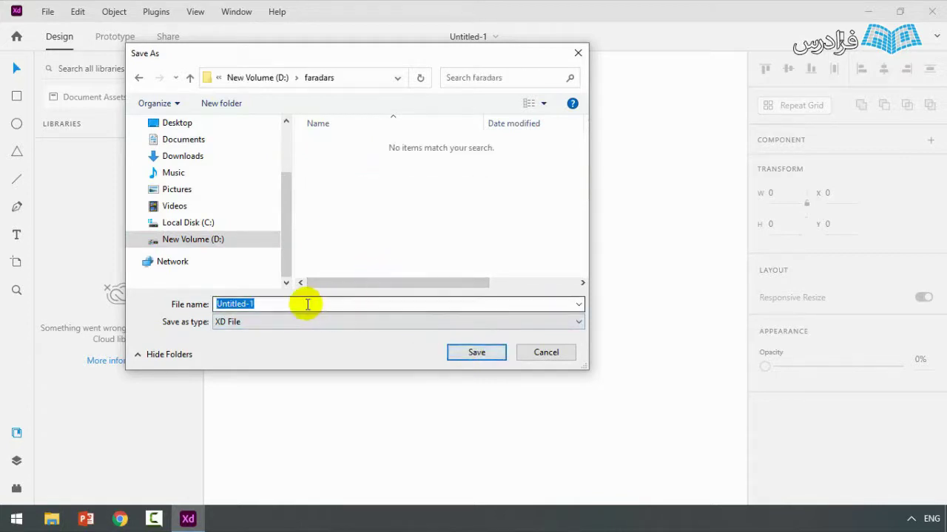
pyautogui.write('faradars')
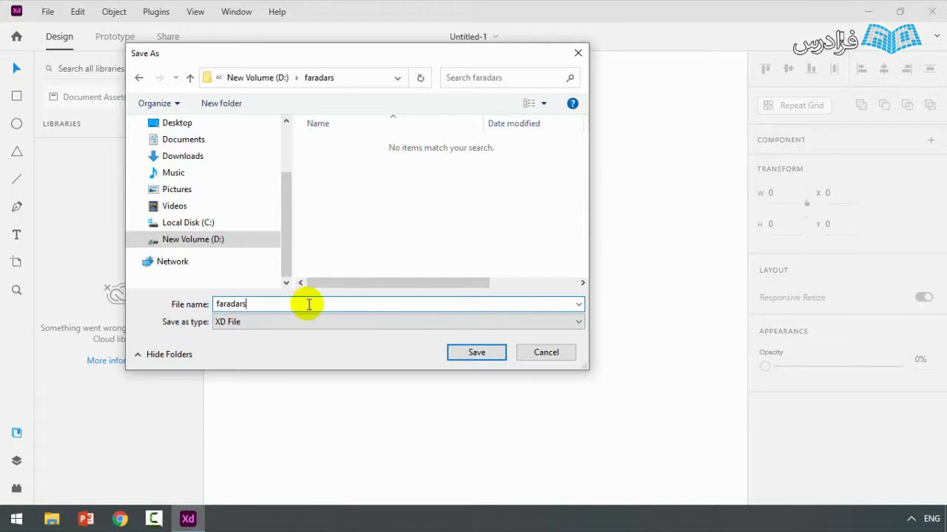
pyautogui.click(470, 353)
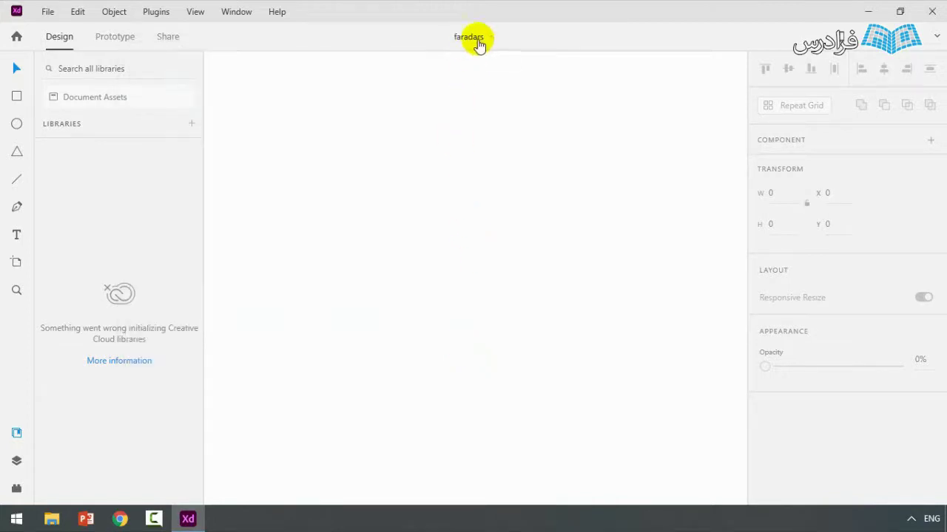
pyautogui.click(237, 14)
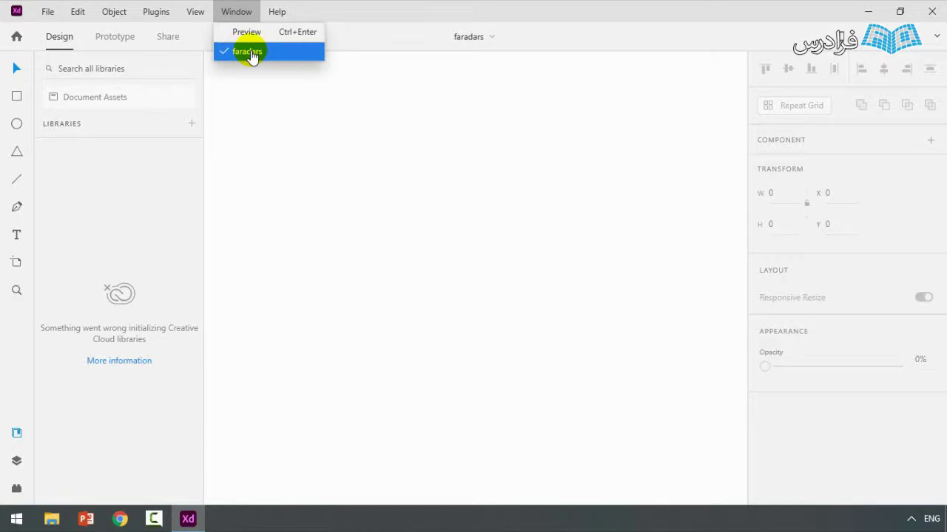
pyautogui.click(361, 22)
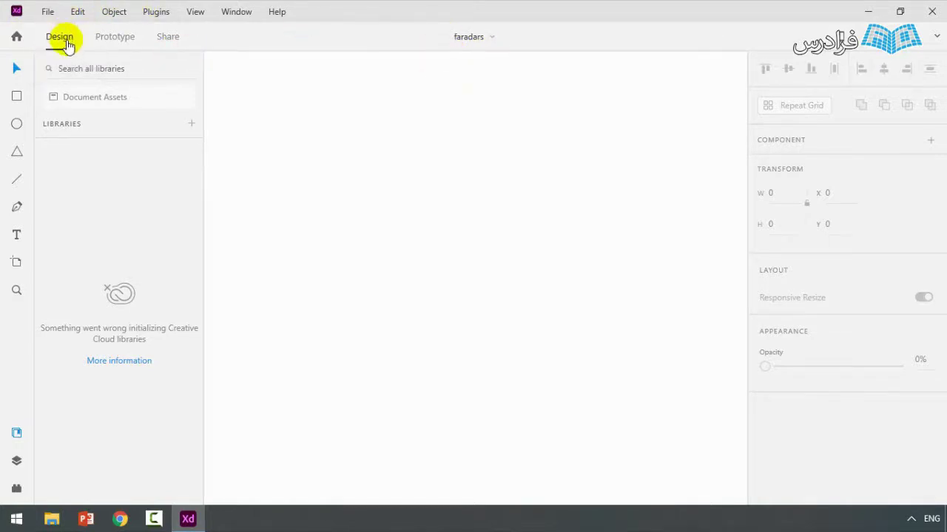
# - View the Prototype and Share modes of the document, and return to Design mode
pyautogui.click(118, 37)
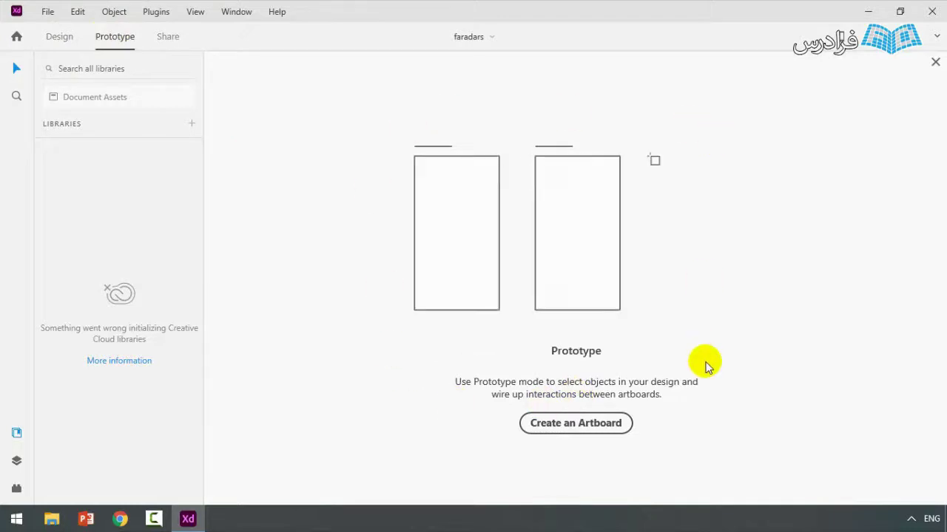
pyautogui.click(168, 37)
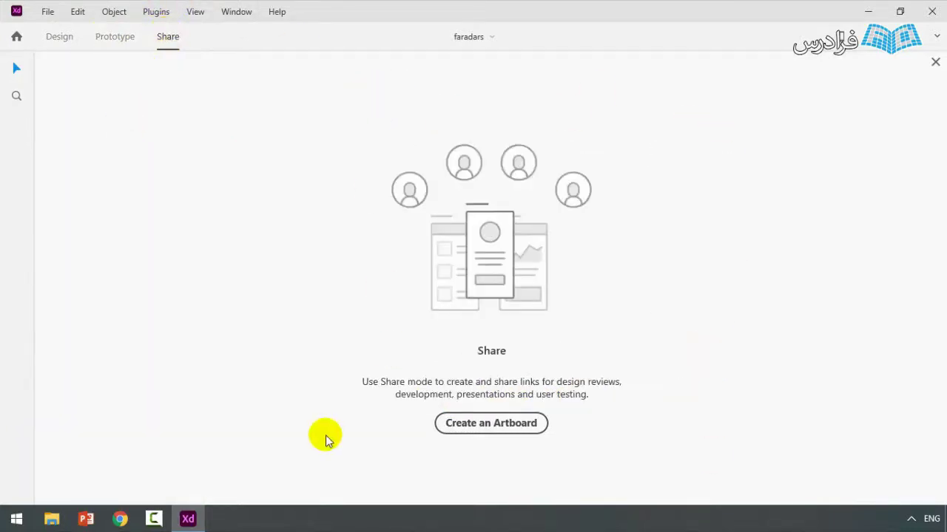
pyautogui.click(59, 35)
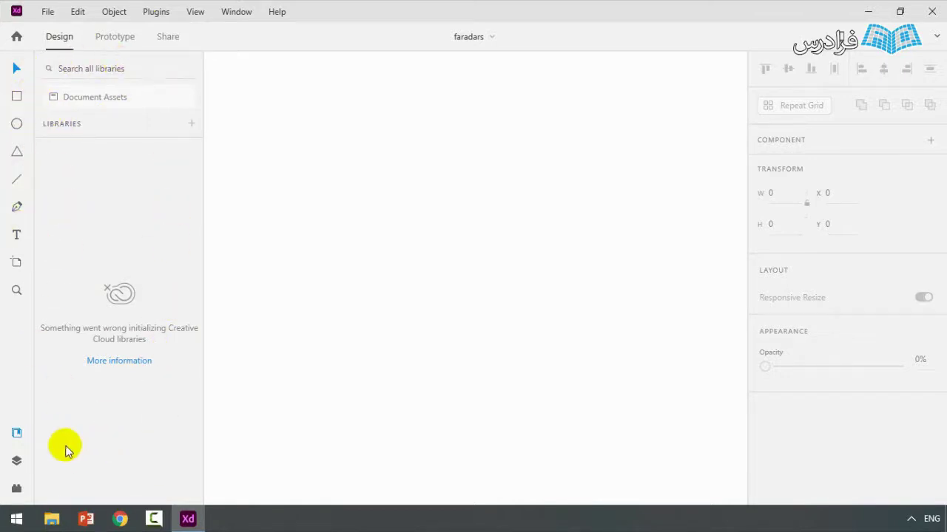
# - Look through the document's libraries, layers and plugins, and collapse the side area to widen the canvas
pyautogui.click(17, 433)
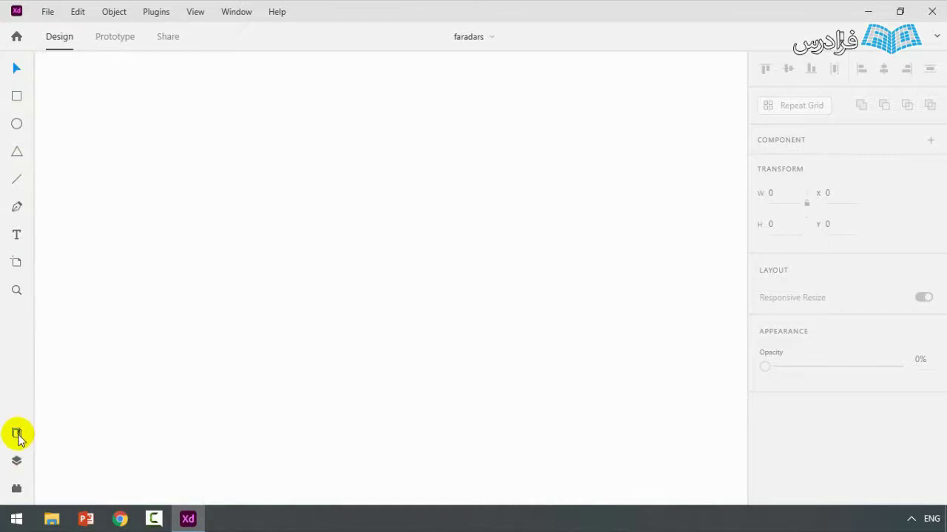
pyautogui.click(17, 434)
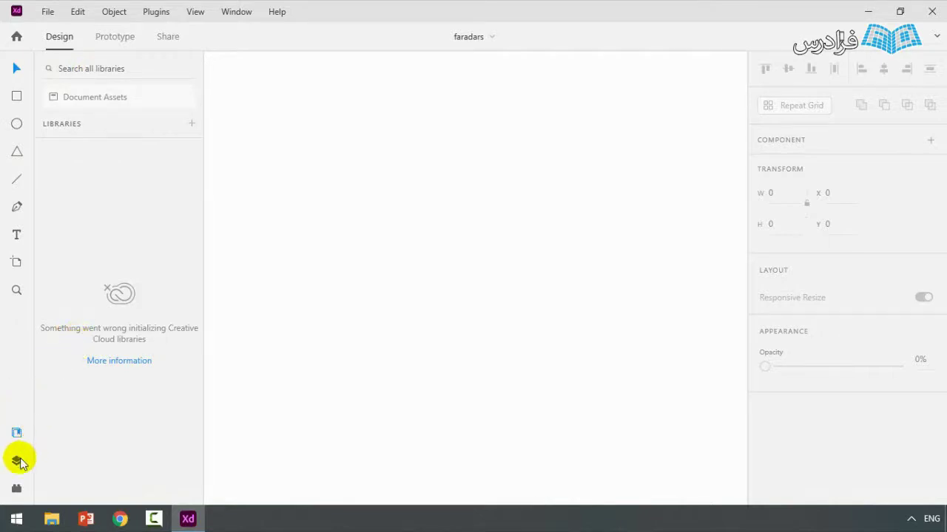
pyautogui.click(17, 461)
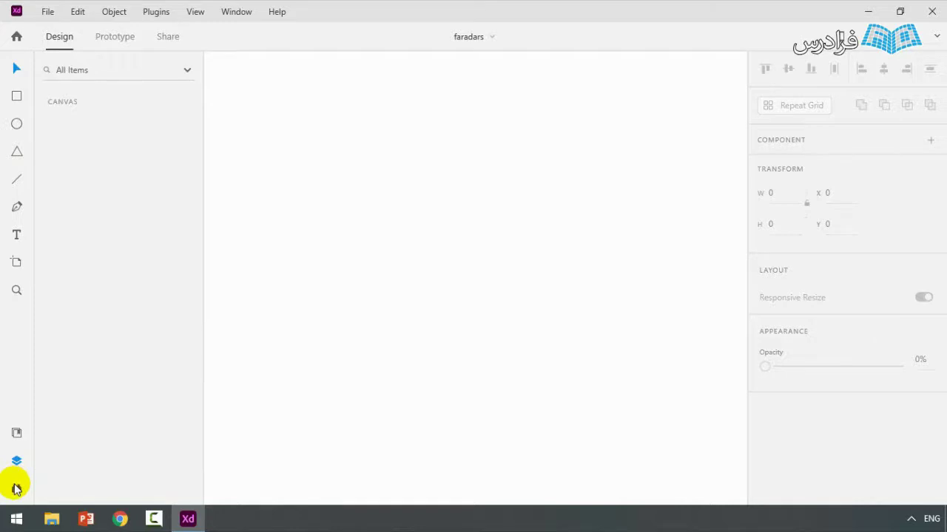
pyautogui.click(17, 489)
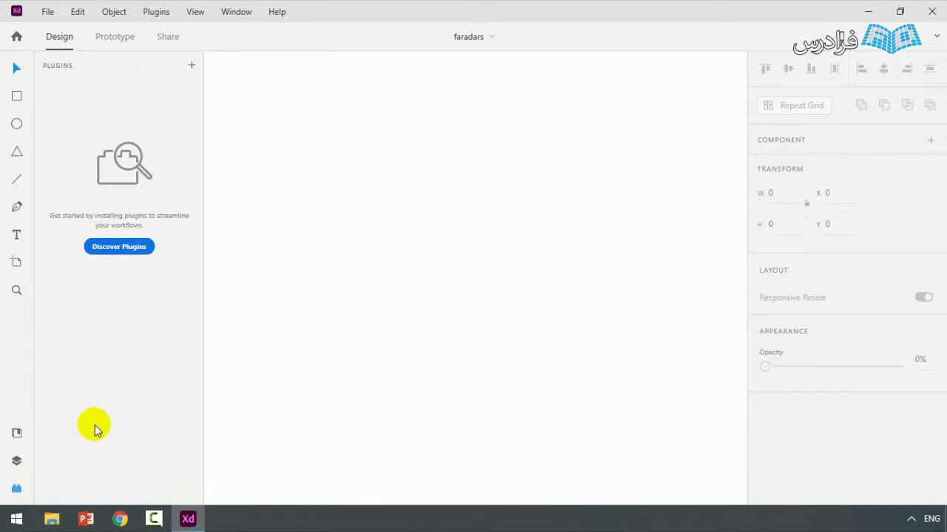
pyautogui.click(16, 434)
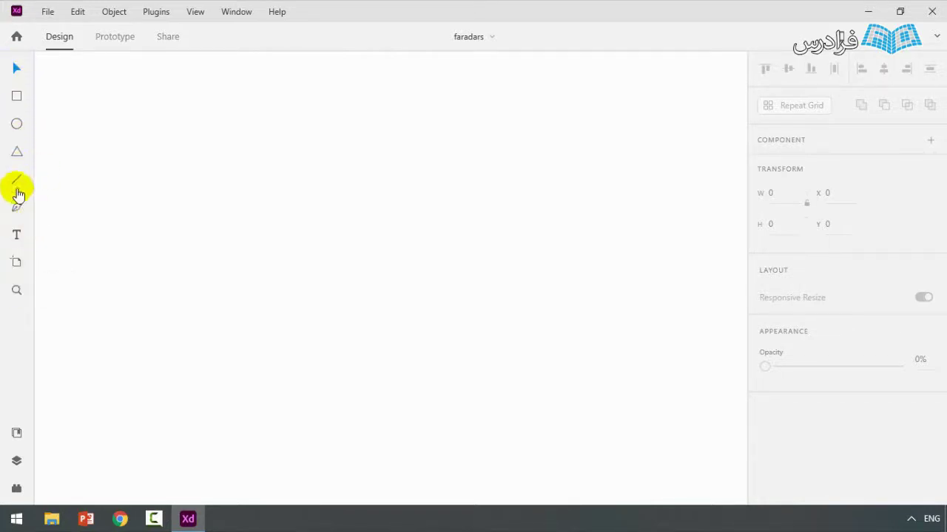
# - Look through the preset artboard sizes for mobile, tablet and web/desktop
pyautogui.click(16, 266)
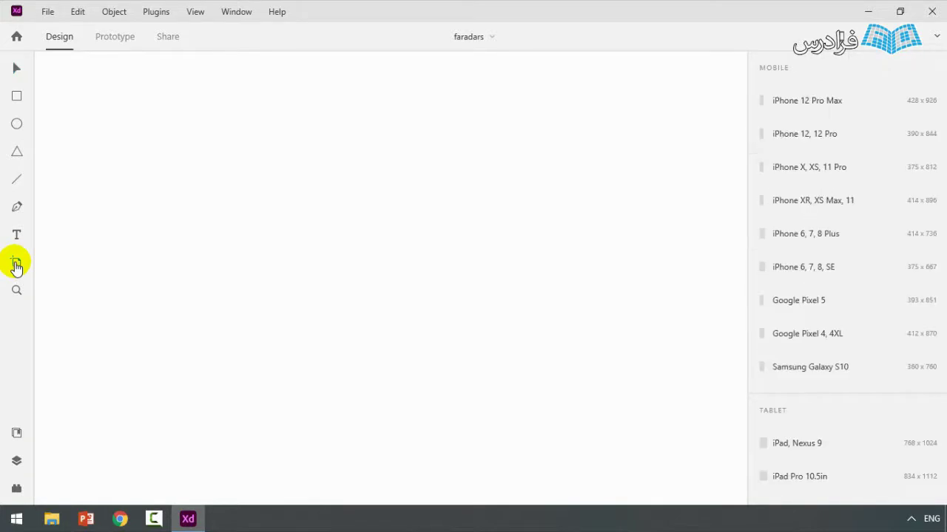
pyautogui.click(16, 70)
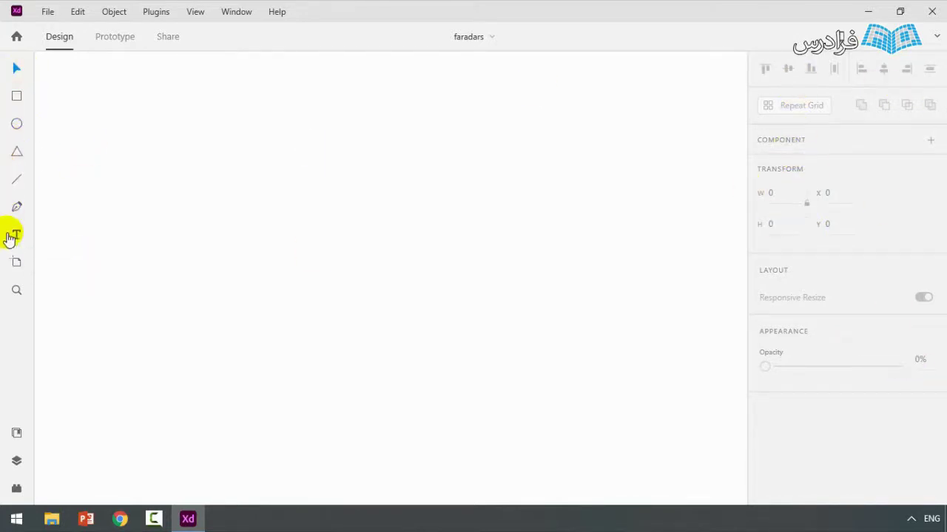
pyautogui.click(16, 264)
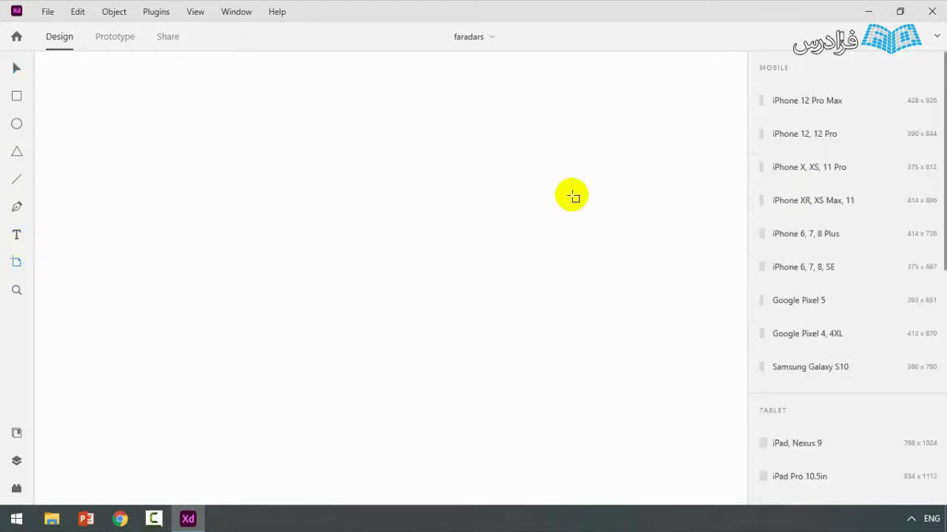
pyautogui.scroll(-5, 855, 172)
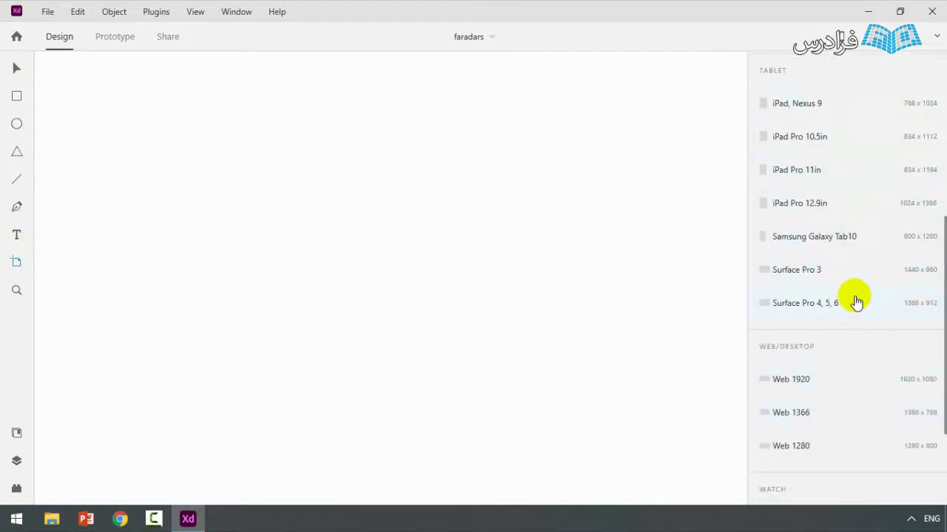
pyautogui.scroll(5, 847, 274)
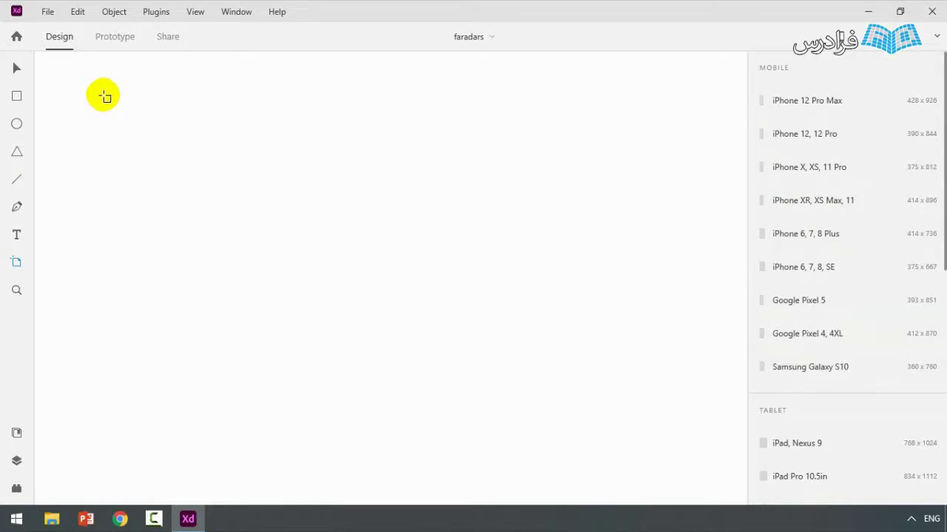
# - Draw a custom portrait artboard about 10800 × 20520 and move it to about X -12720, Y -1880
pyautogui.moveTo(103, 96); pyautogui.dragTo(291, 452)
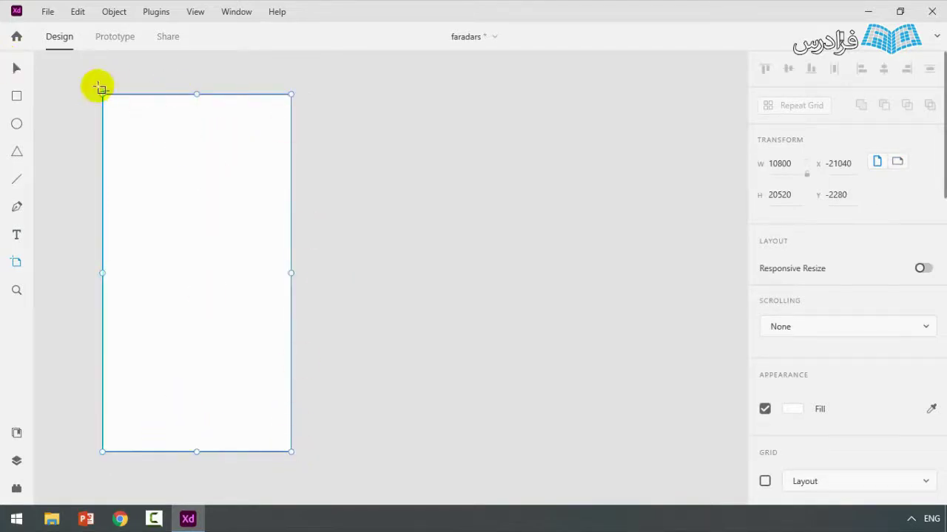
pyautogui.click(17, 68)
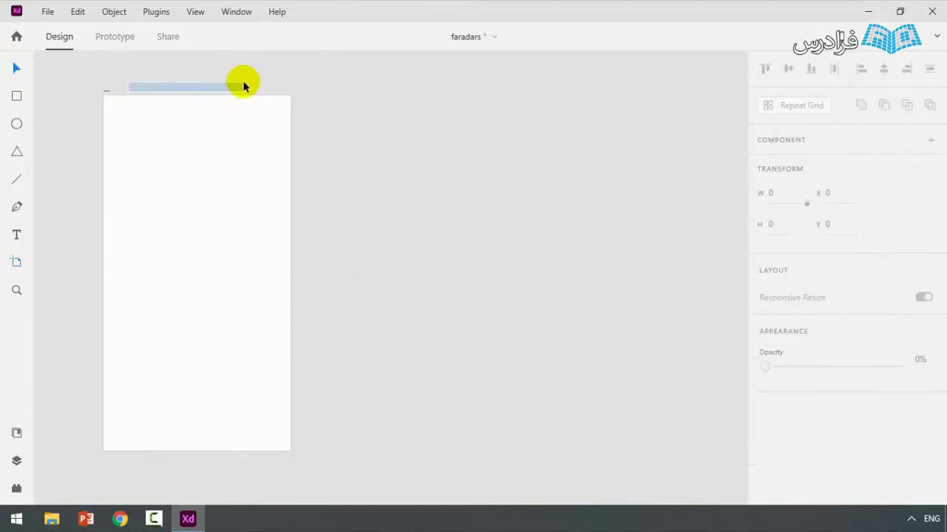
pyautogui.moveTo(184, 101); pyautogui.dragTo(358, 133)
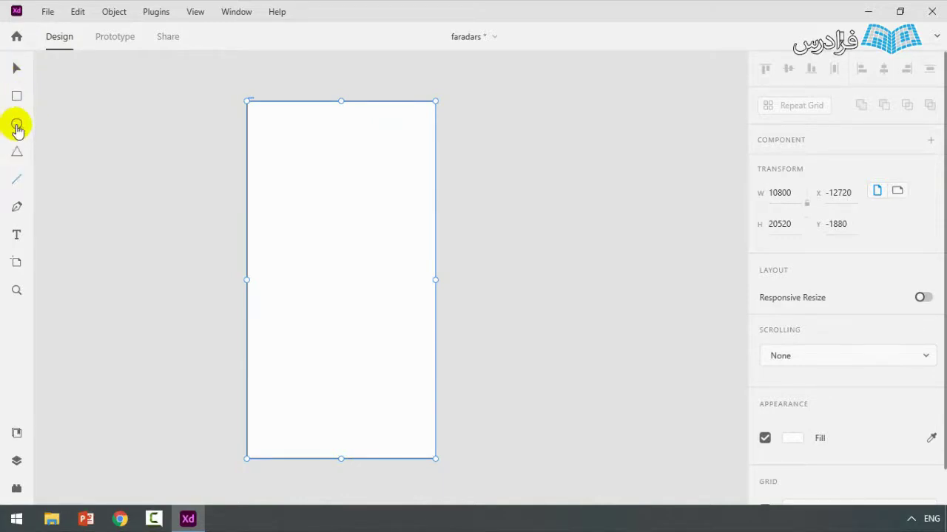
pyautogui.click(17, 180)
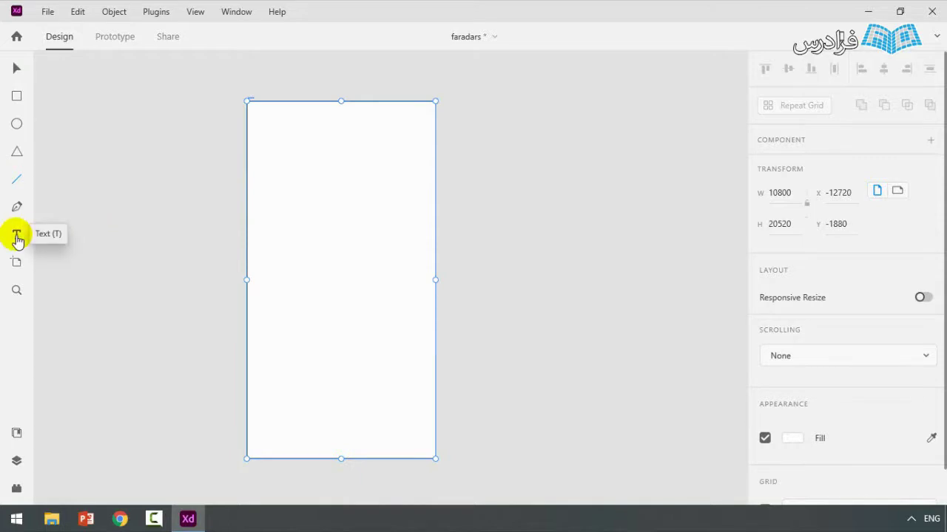
pyautogui.click(17, 293)
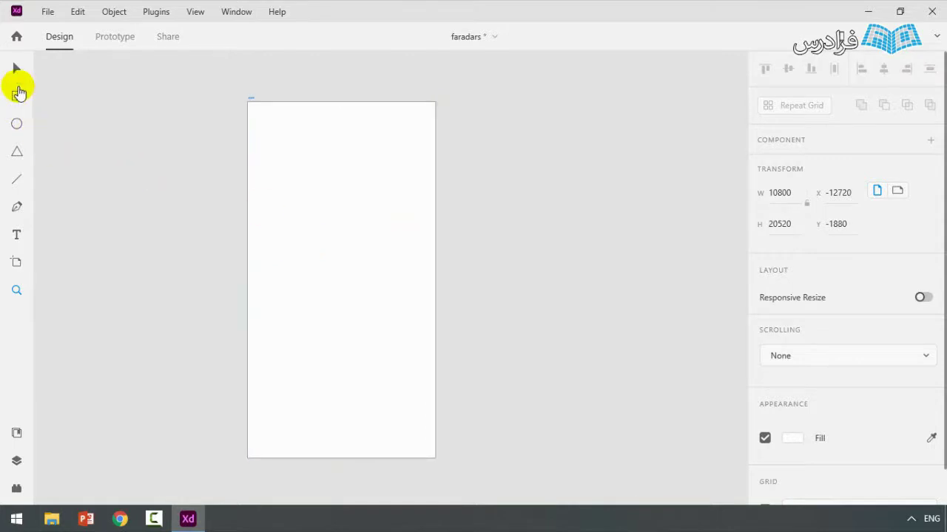
pyautogui.click(17, 69)
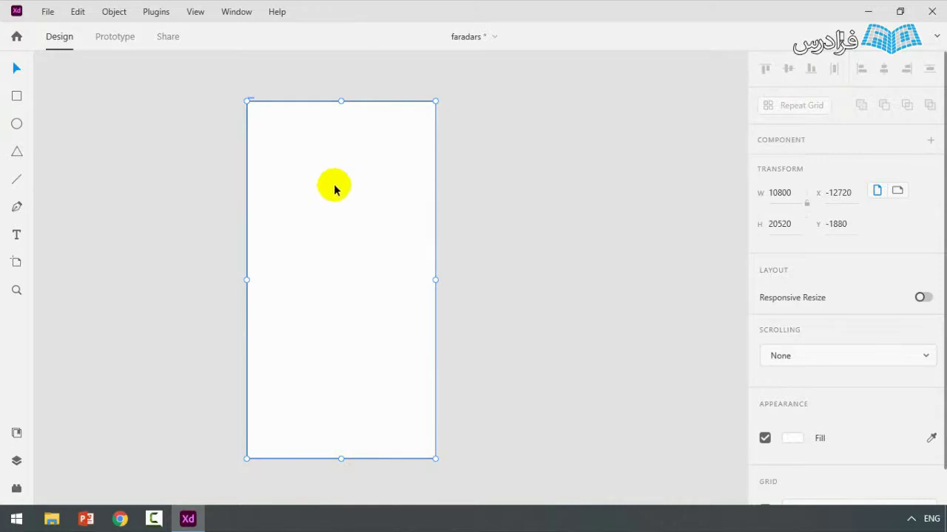
# - Draw a rectangle about 4480 × 2400 in the artboard's upper part to view its properties, and delete it
pyautogui.click(18, 102)
pyautogui.moveTo(289, 169)
pyautogui.mouseDown()
pyautogui.moveTo(360, 204)
pyautogui.moveTo(344, 181)
pyautogui.moveTo(349, 201)
pyautogui.mouseUp()
pyautogui.click(16, 68)
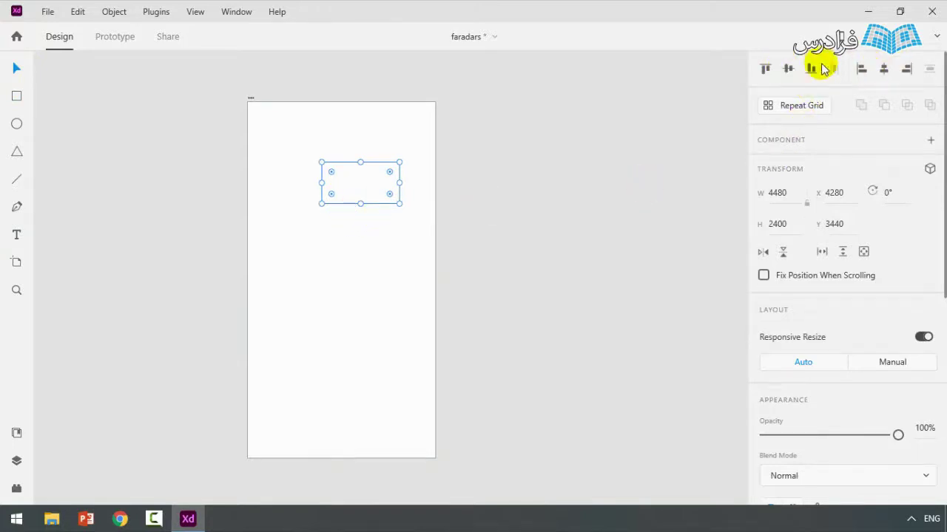
pyautogui.scroll(-3, 851, 200)
pyautogui.scroll(-5, 848, 198)
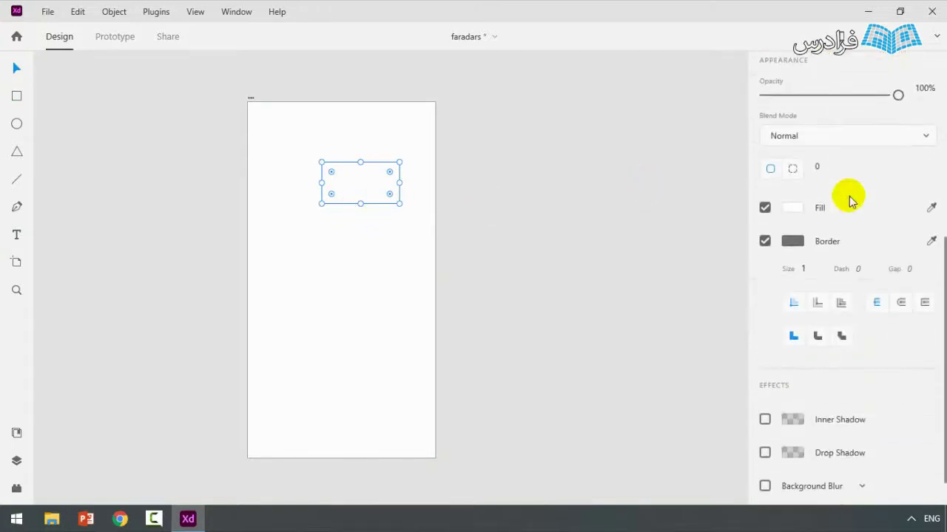
pyautogui.scroll(8, 845, 198)
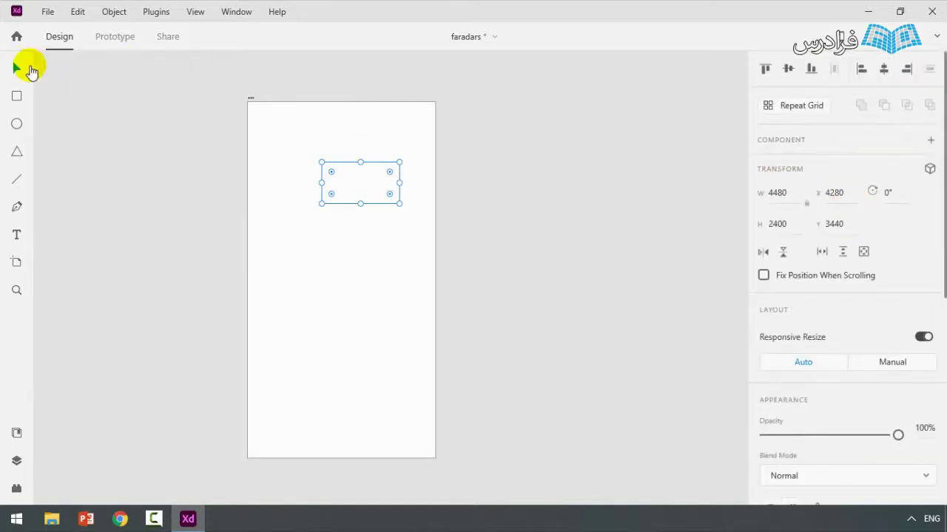
pyautogui.moveTo(278, 147); pyautogui.dragTo(409, 223)
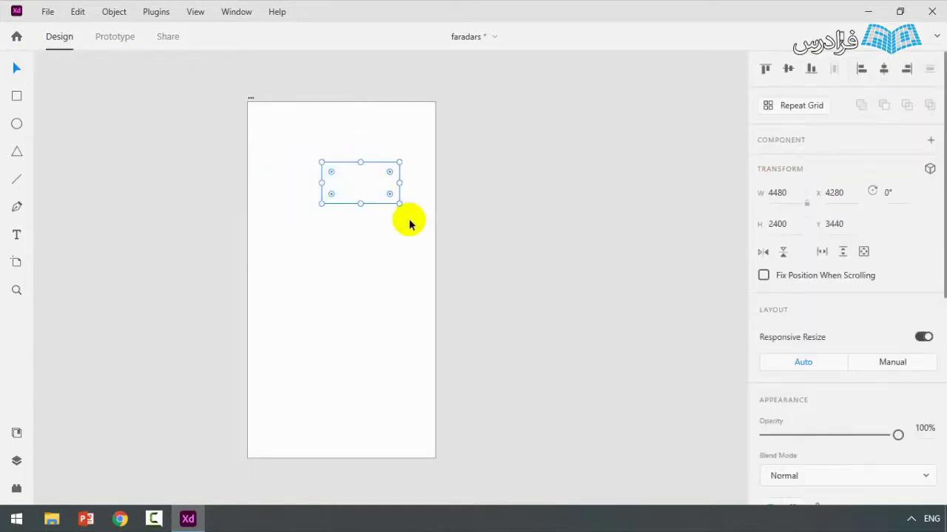
pyautogui.click(409, 223)
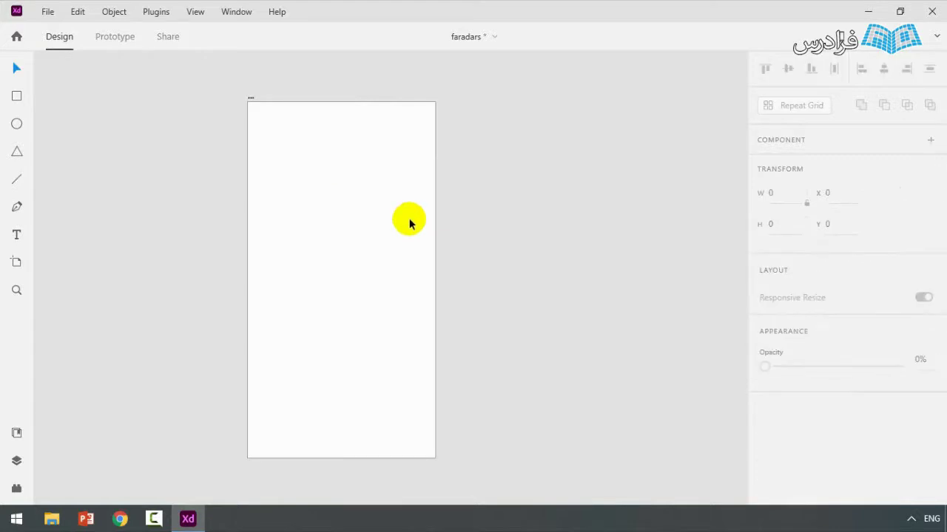
# - Move the artboard to about X -16840, Y -2400, and switch its orientation to landscape and back to portrait
pyautogui.click(267, 118)
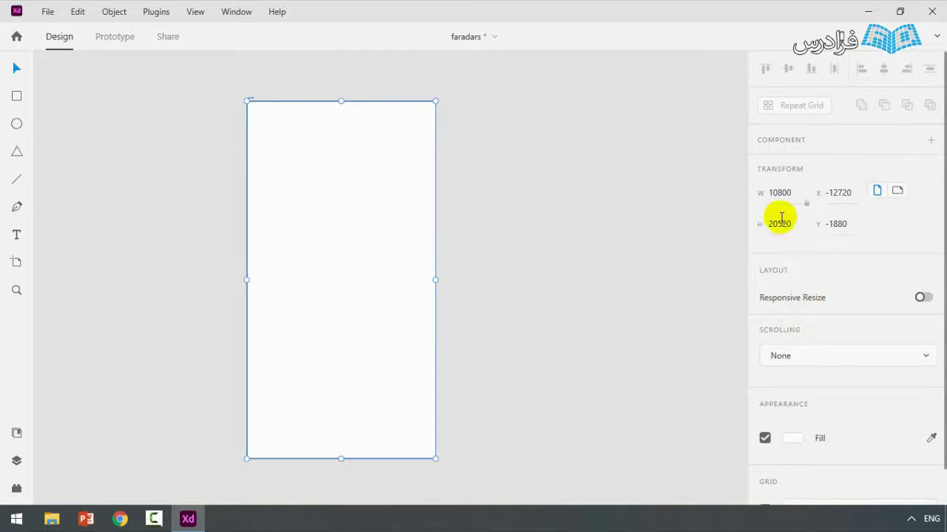
pyautogui.scroll(-1, 778, 215)
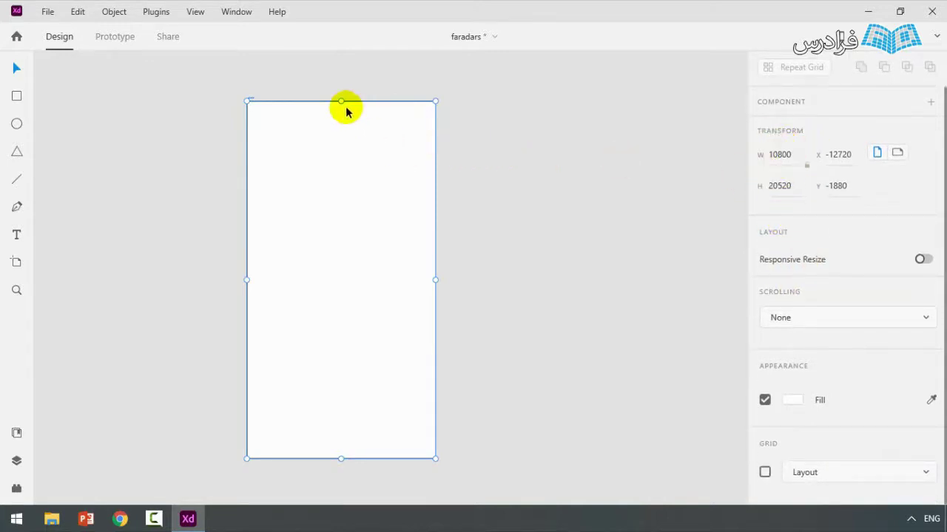
pyautogui.moveTo(340, 127); pyautogui.dragTo(267, 116)
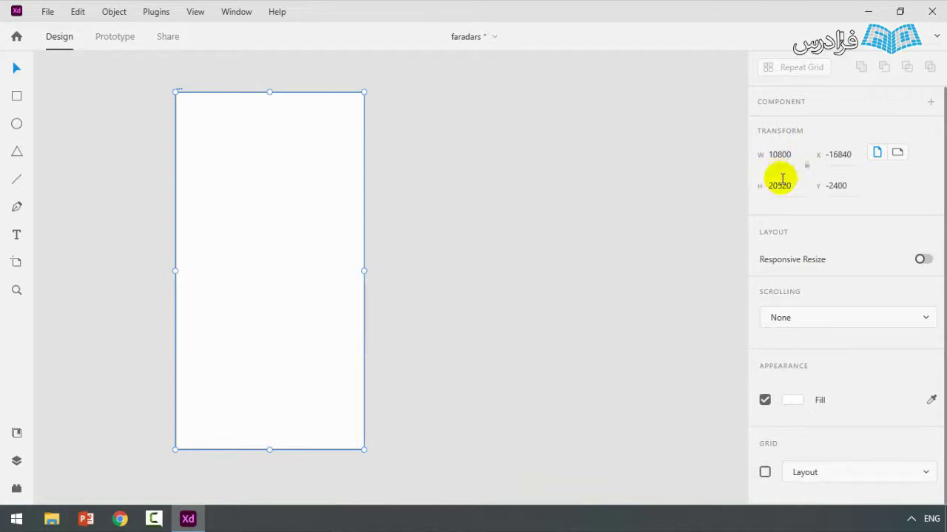
pyautogui.click(898, 154)
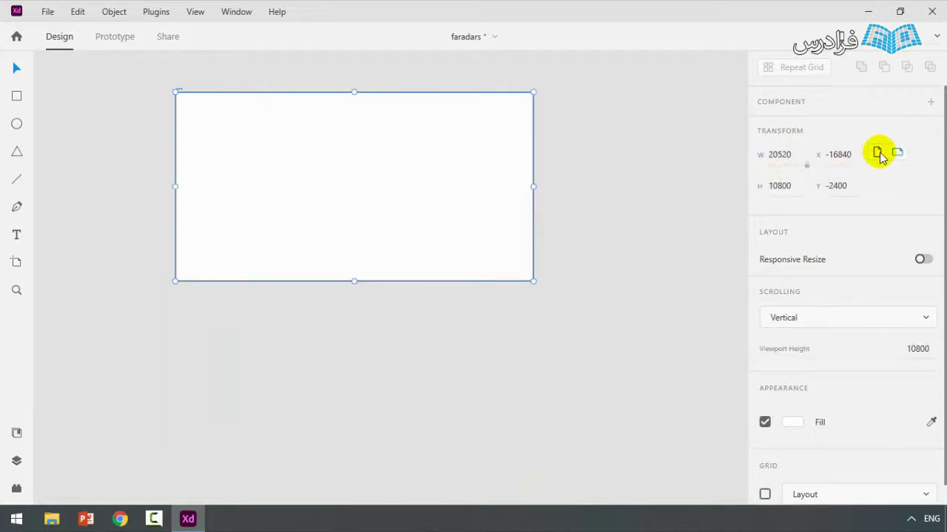
pyautogui.click(879, 154)
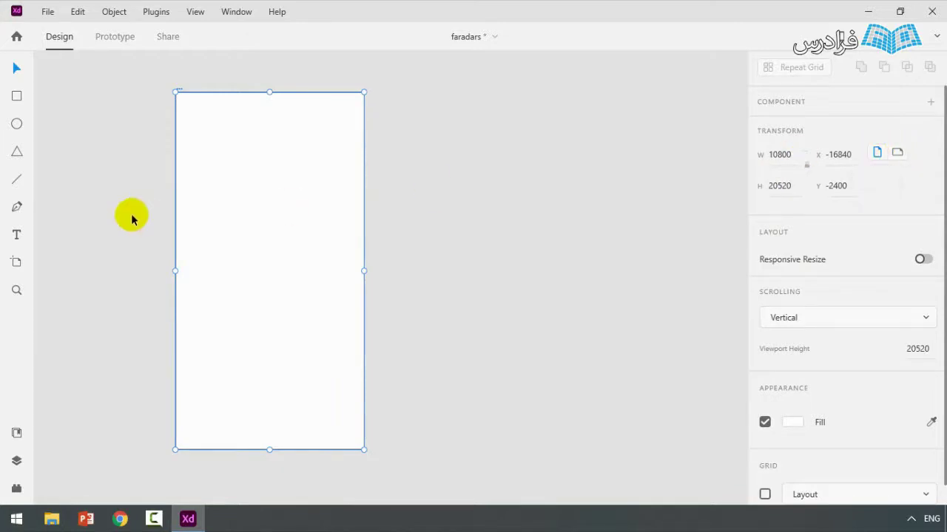
# - With Responsive Resize turned on, move the artboard to about X -20480, Y -2560 and narrow it to about 10760 wide
pyautogui.hotkey('ctrl', 'z')
pyautogui.scroll(-1, 821, 196)
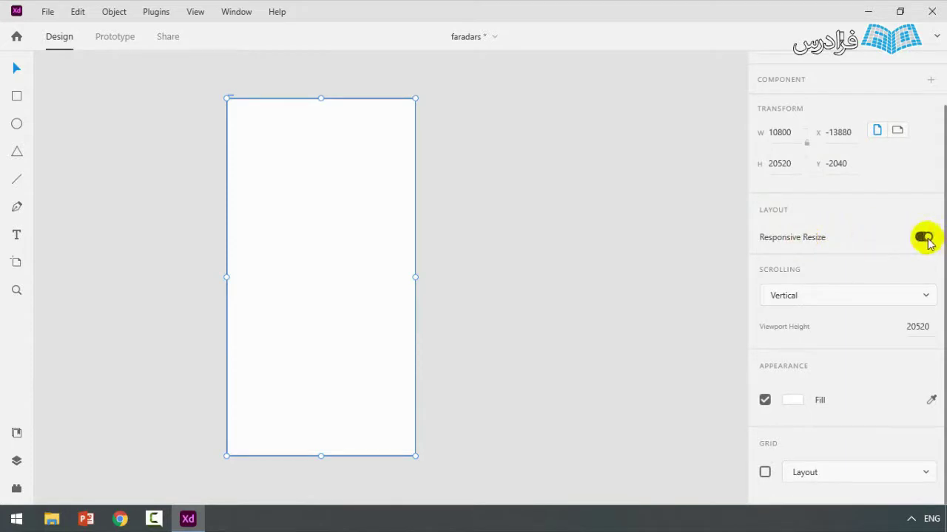
pyautogui.moveTo(275, 210); pyautogui.dragTo(162, 201)
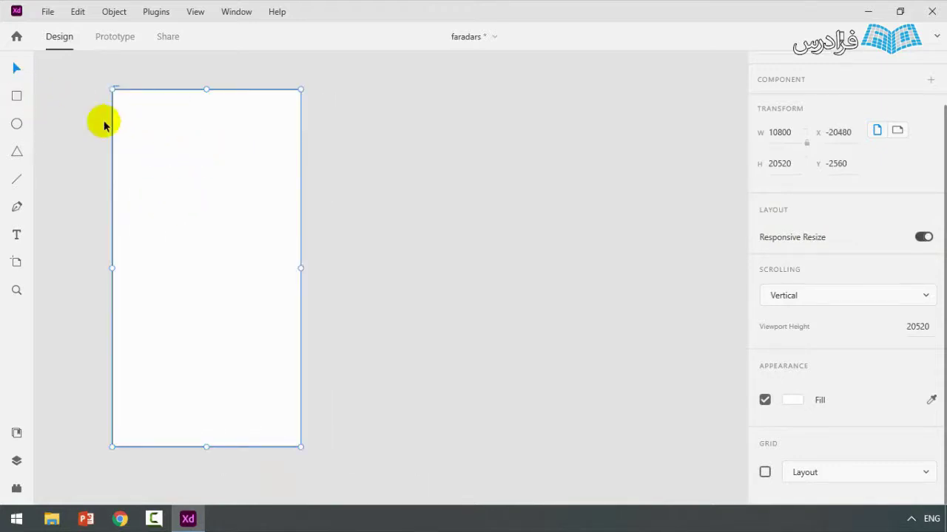
pyautogui.moveTo(304, 268); pyautogui.dragTo(300, 289)
pyautogui.click(256, 206)
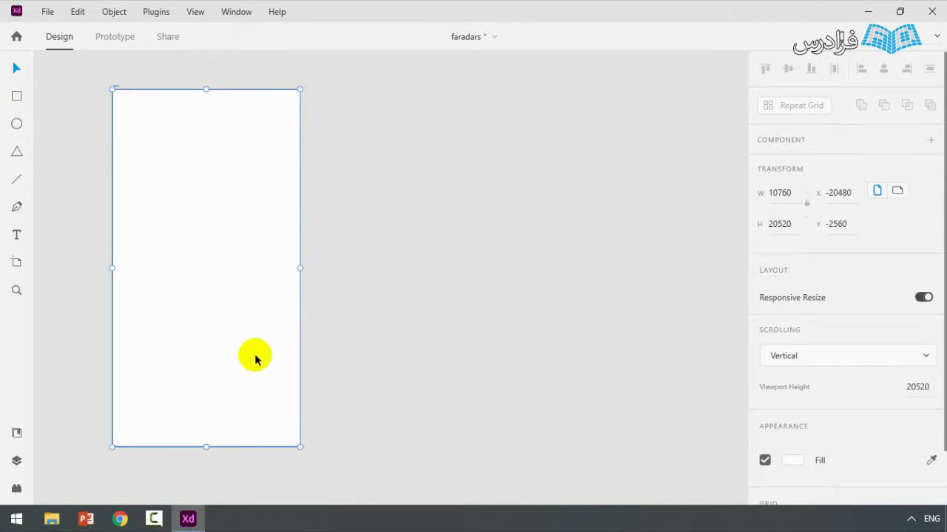
# - Turn off Responsive Resize for the artboard and check its scrolling options, keeping Vertical
pyautogui.click(924, 297)
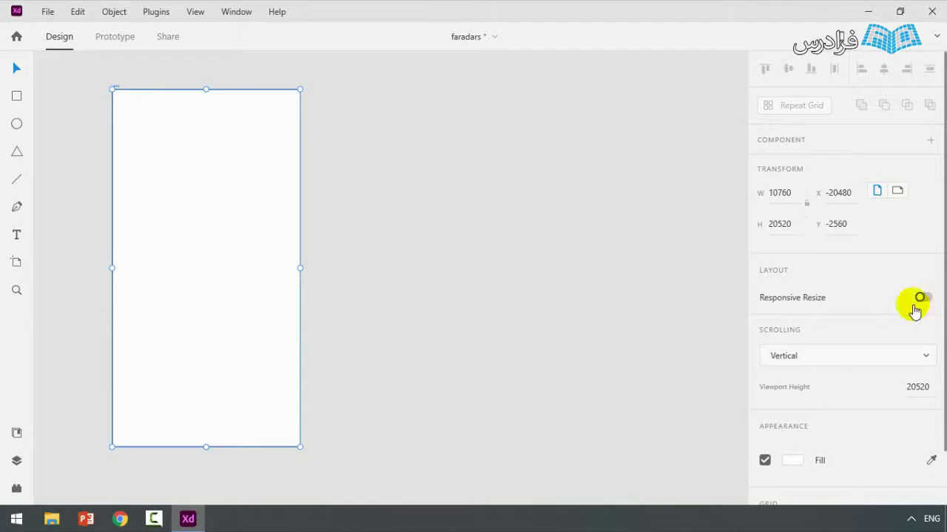
pyautogui.scroll(-1, 878, 355)
pyautogui.click(901, 309)
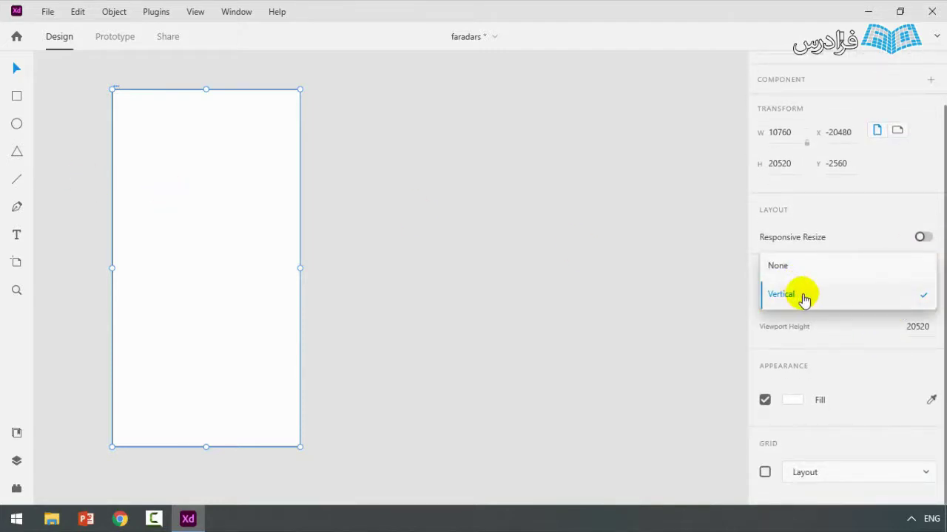
pyautogui.click(177, 142)
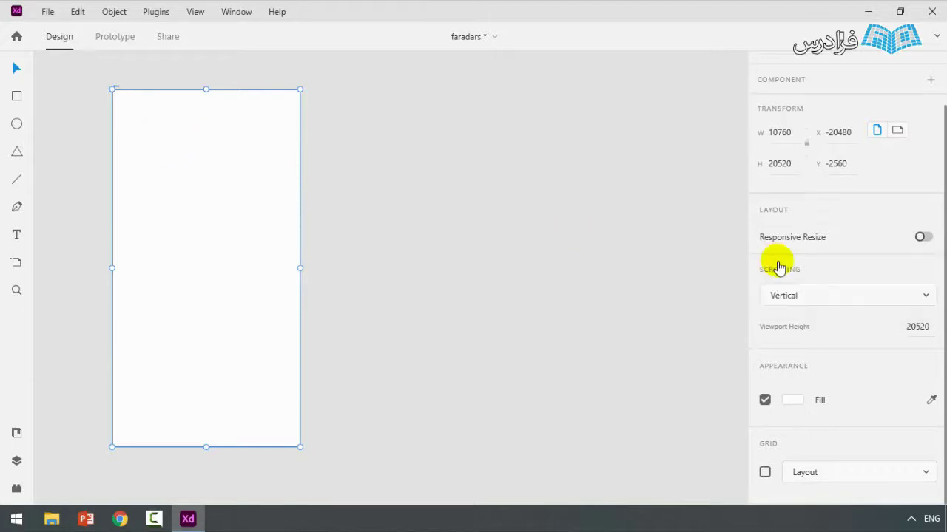
# - Change the artboard's fill to a muted greyish brown
pyautogui.click(798, 405)
pyautogui.moveTo(634, 370)
pyautogui.mouseDown()
pyautogui.moveTo(675, 344)
pyautogui.moveTo(668, 325)
pyautogui.moveTo(680, 332)
pyautogui.moveTo(676, 317)
pyautogui.moveTo(656, 357)
pyautogui.moveTo(625, 360)
pyautogui.mouseUp()
pyautogui.click(824, 349)
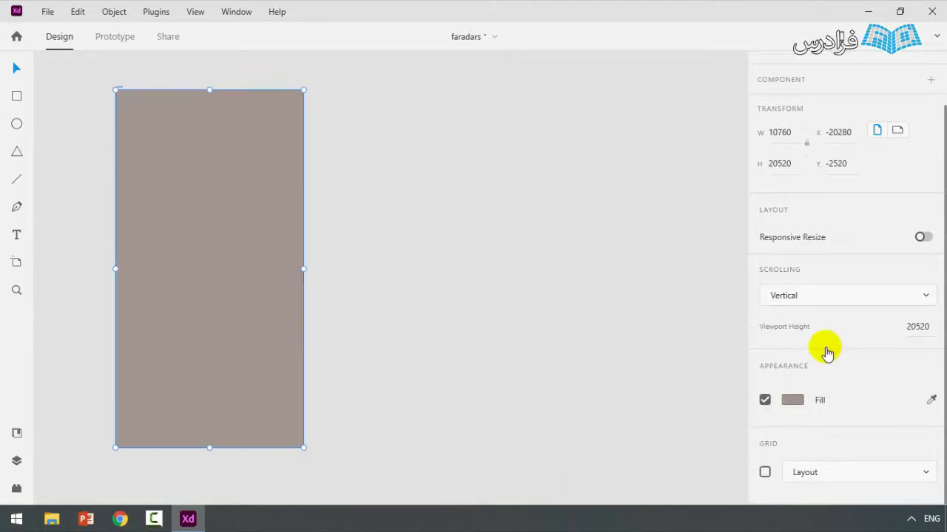
# - Turn on the artboard's grid, set its type to Square and examine the grid lines up close
pyautogui.click(764, 473)
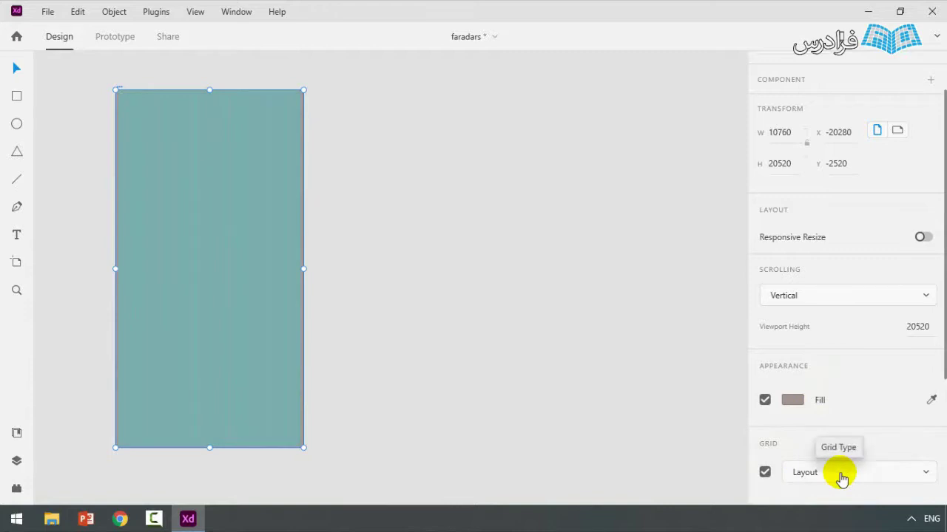
pyautogui.click(842, 477)
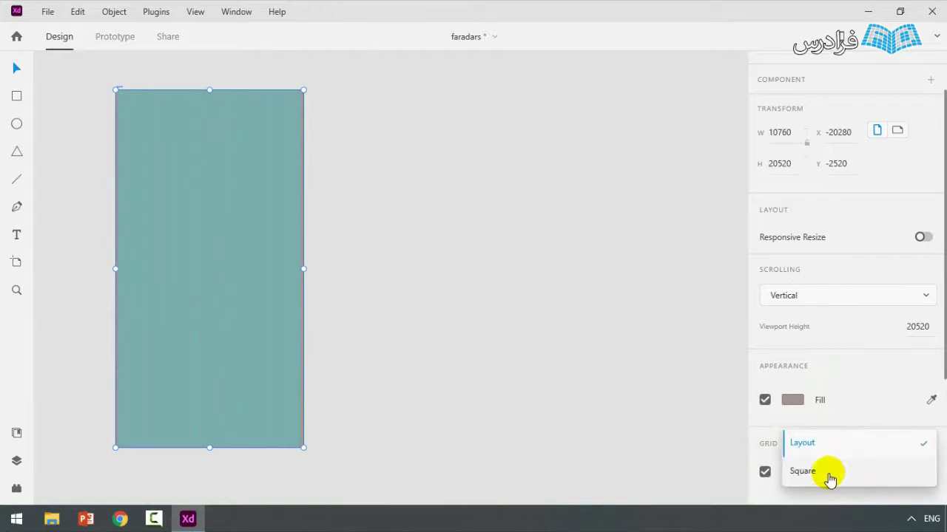
pyautogui.click(803, 472)
pyautogui.scroll(5, 193, 252)
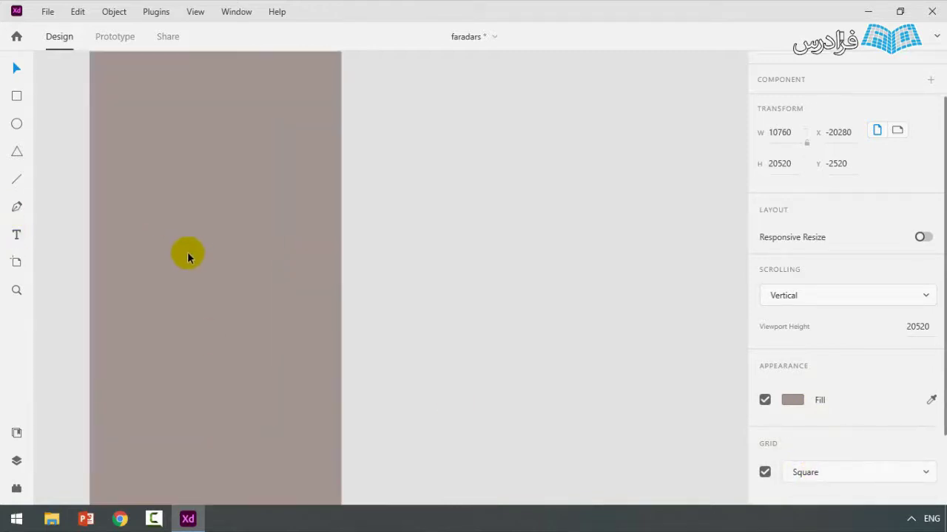
pyautogui.scroll(3, 159, 241)
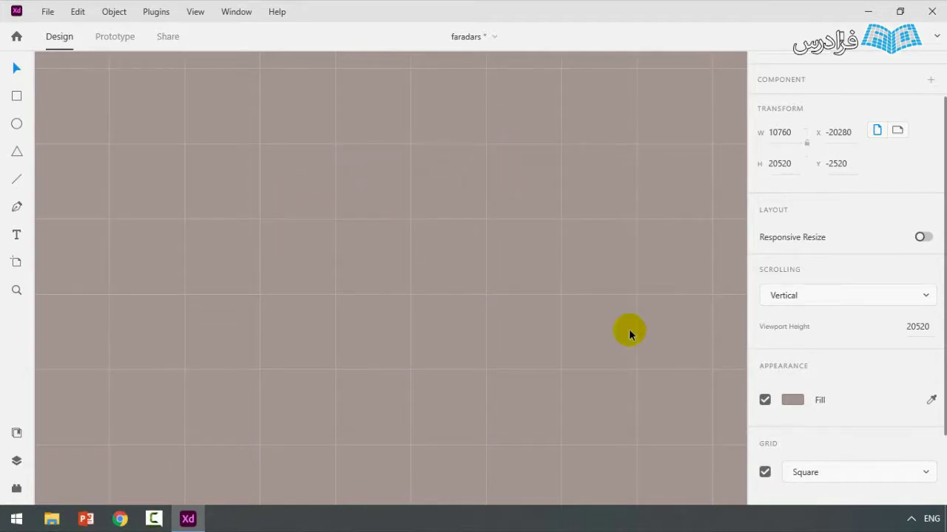
# - Switch the artboard's grid type to Layout and inspect the columns at different magnifications
pyautogui.click(803, 472)
pyautogui.click(801, 444)
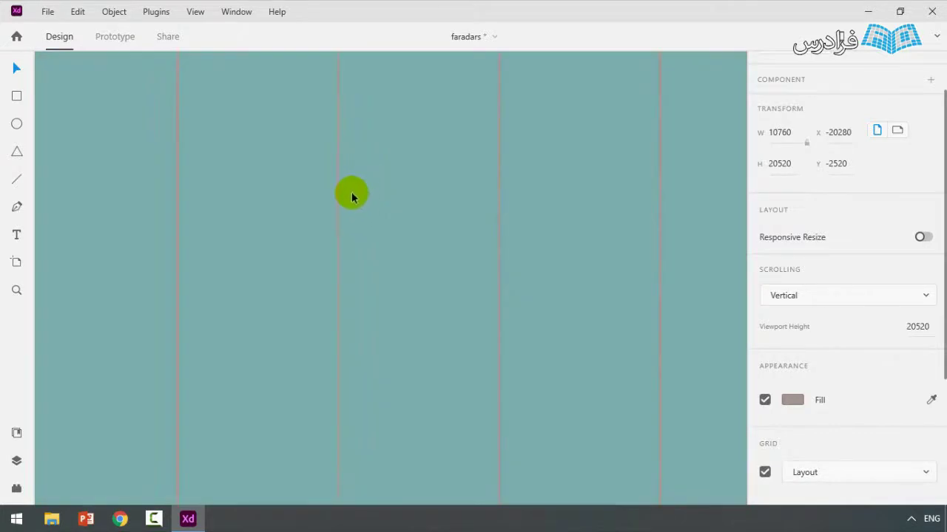
pyautogui.scroll(-5, 423, 206)
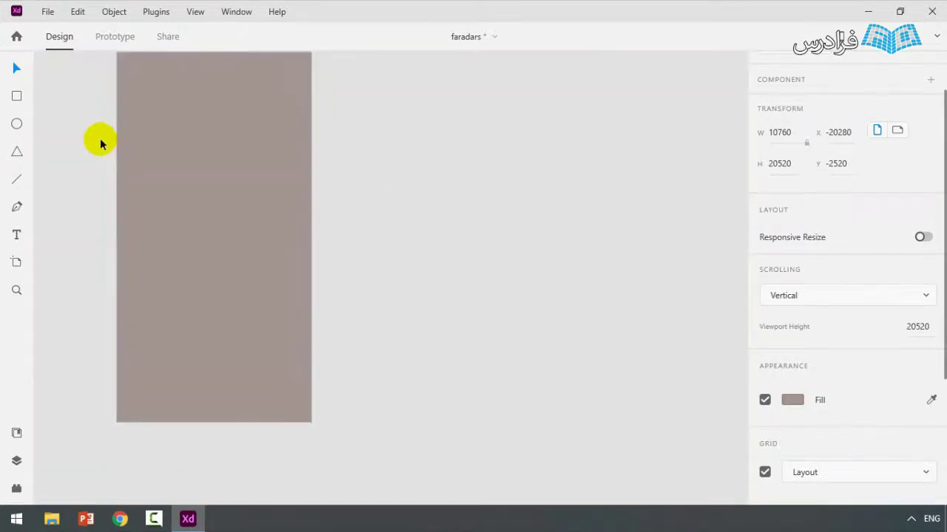
pyautogui.scroll(2, 100, 138)
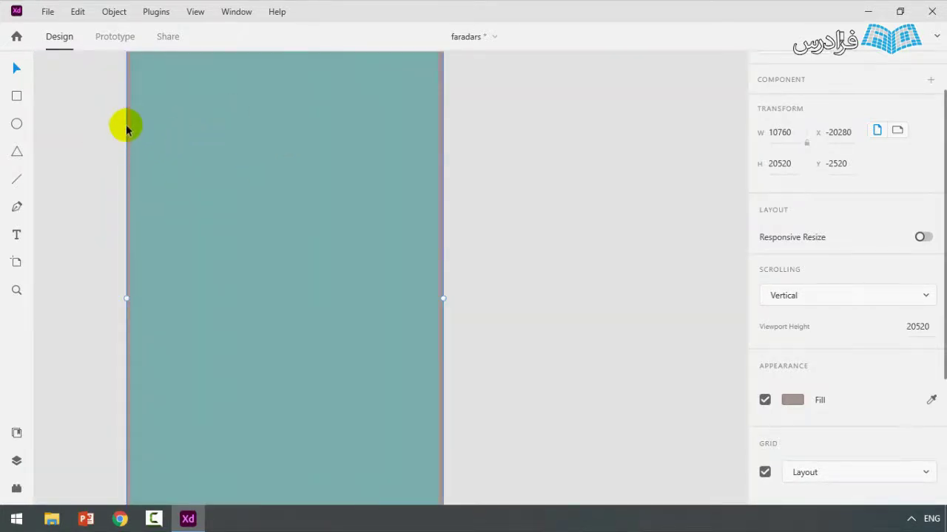
# - Move the artboard to about X -14458, Y -1360 and turn off its layout grid
pyautogui.moveTo(129, 131); pyautogui.dragTo(301, 160)
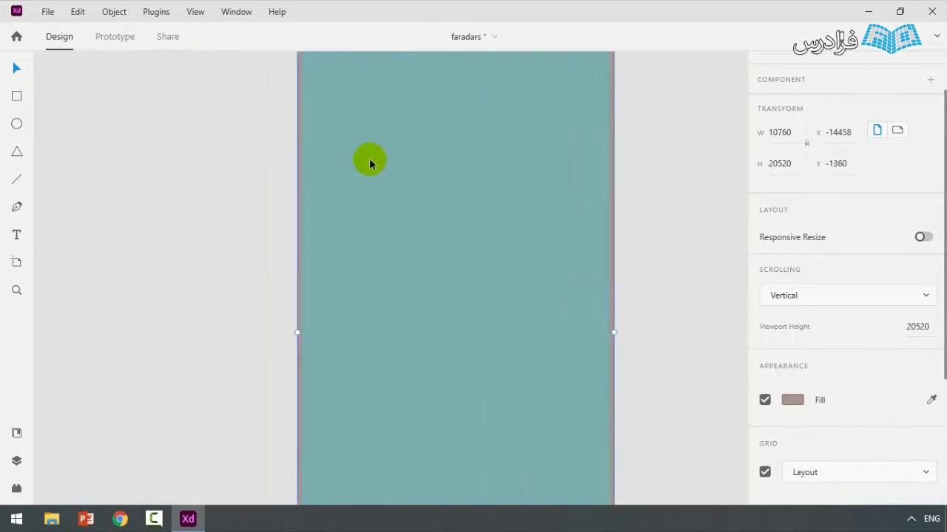
pyautogui.click(765, 472)
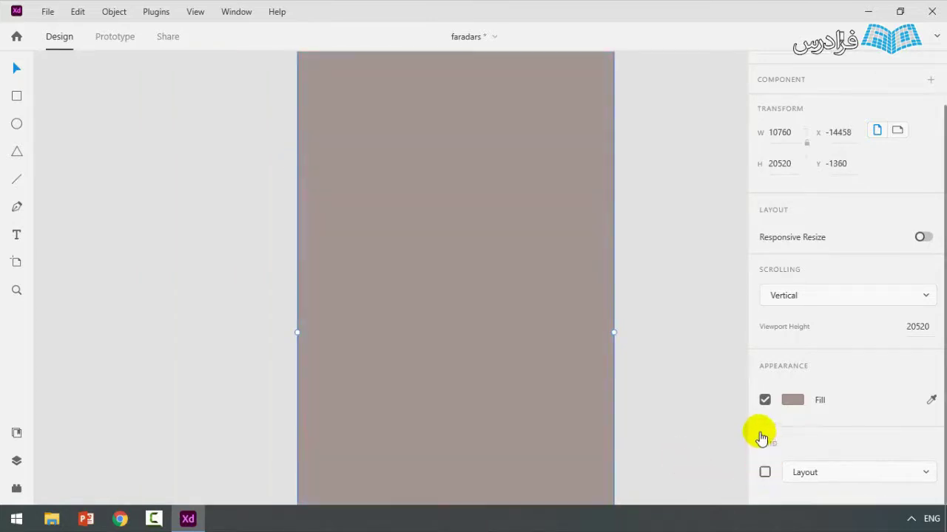
# - Change the artboard's fill to a light neutral grey
pyautogui.click(790, 403)
pyautogui.moveTo(587, 343)
pyautogui.mouseDown()
pyautogui.moveTo(585, 352)
pyautogui.moveTo(575, 335)
pyautogui.mouseUp()
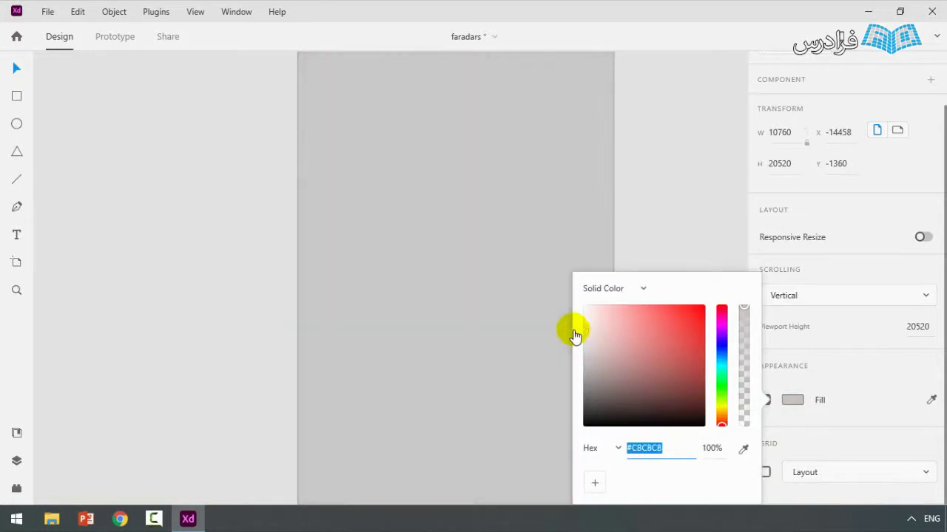
pyautogui.click(14, 67)
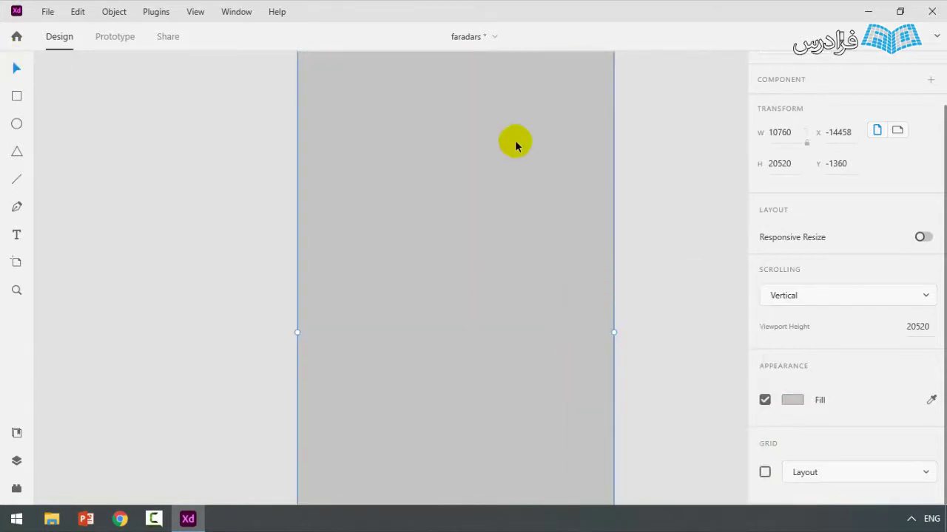
# - Draw a white rectangle near the top of the artboard and enlarge it to about 4958 × 2304
pyautogui.scroll(-2, 379, 141)
pyautogui.click(16, 96)
pyautogui.moveTo(311, 156)
pyautogui.mouseDown()
pyautogui.moveTo(238, 127)
pyautogui.moveTo(307, 151)
pyautogui.mouseUp()
pyautogui.press('alt')
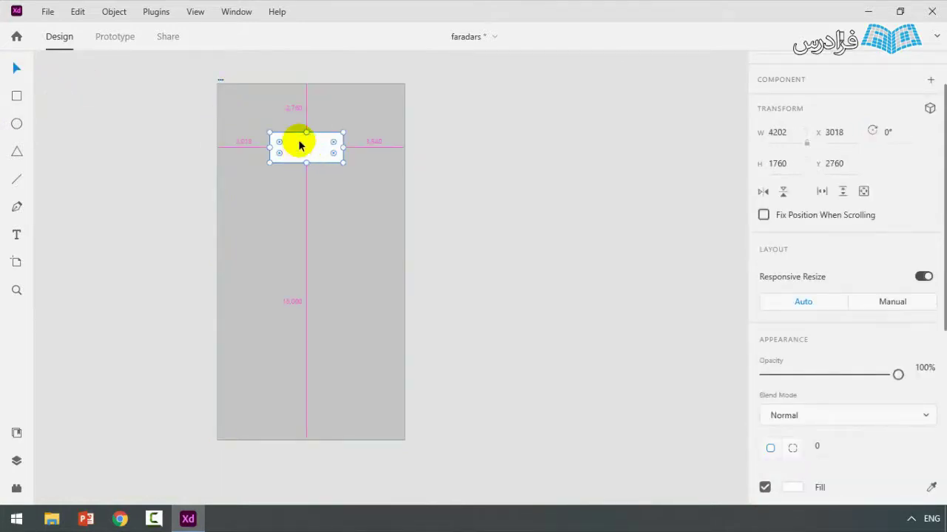
pyautogui.scroll(3, 292, 148)
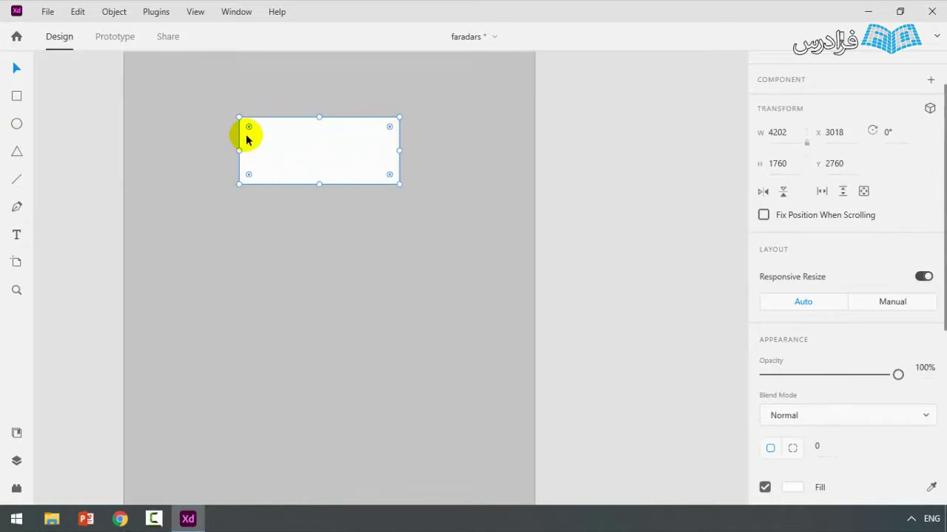
pyautogui.moveTo(399, 117); pyautogui.dragTo(427, 97)
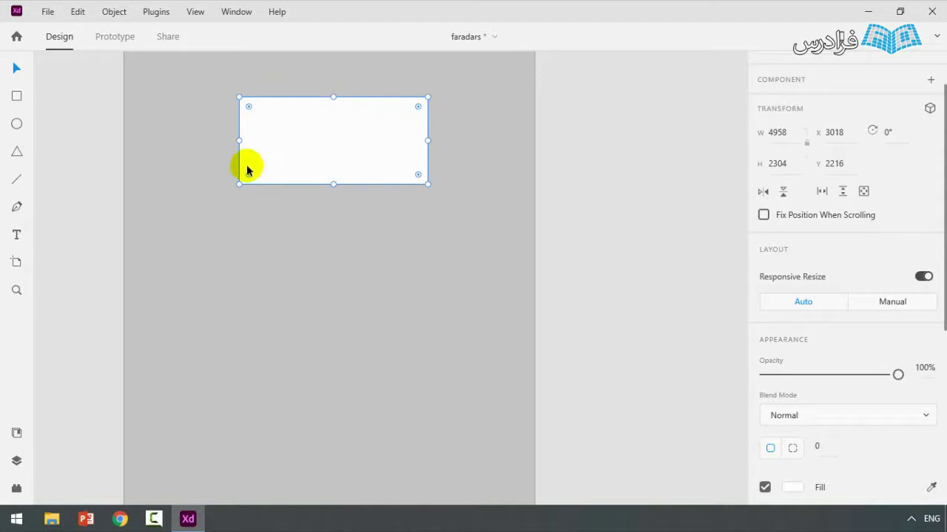
# - Try rounding all four rectangle corners together to a radius of about 528, and return them to 0
pyautogui.moveTo(418, 111)
pyautogui.mouseDown()
pyautogui.moveTo(380, 141)
pyautogui.moveTo(439, 110)
pyautogui.moveTo(364, 148)
pyautogui.moveTo(442, 100)
pyautogui.moveTo(426, 114)
pyautogui.mouseUp()
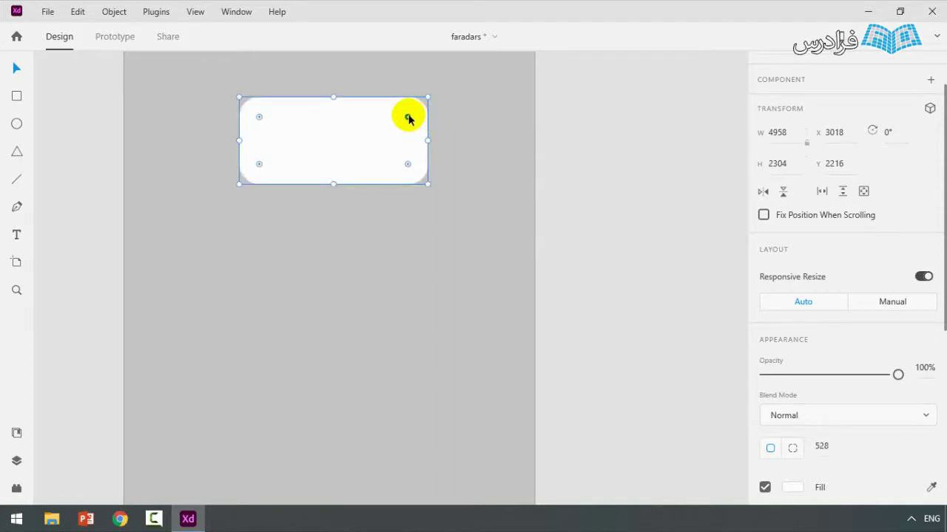
pyautogui.moveTo(409, 119); pyautogui.dragTo(451, 95)
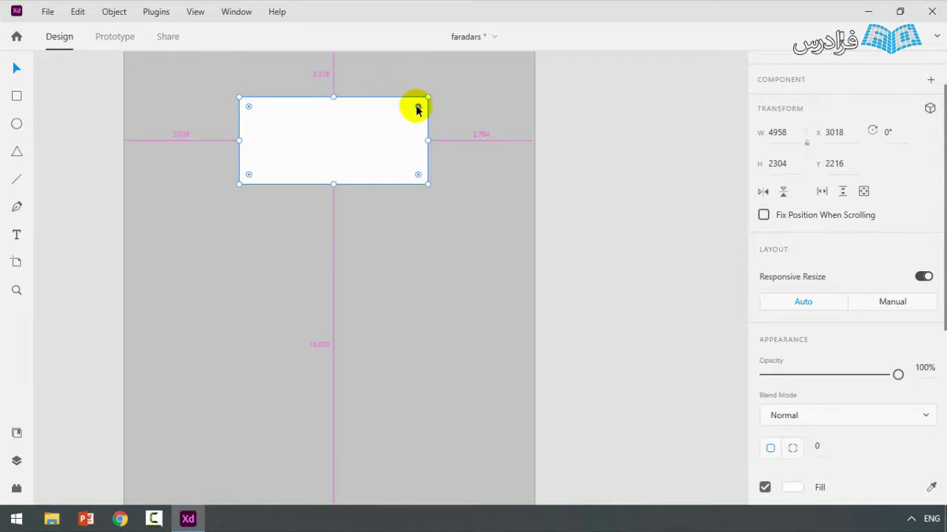
# - Round only the rectangle's upper-right and lower-left corners, the lower-left to about 1438, and move it to about X 2210, Y 1503
pyautogui.moveTo(417, 108); pyautogui.dragTo(406, 129)
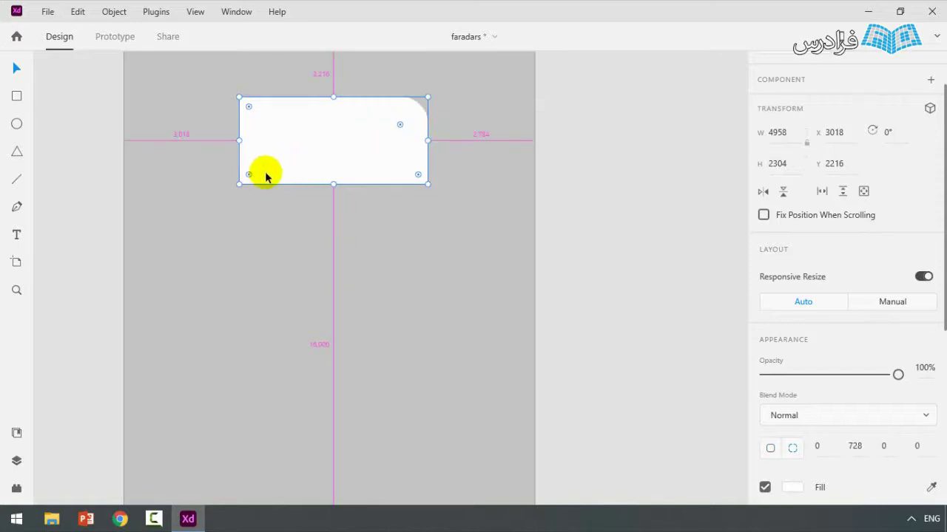
pyautogui.moveTo(249, 176); pyautogui.dragTo(296, 156)
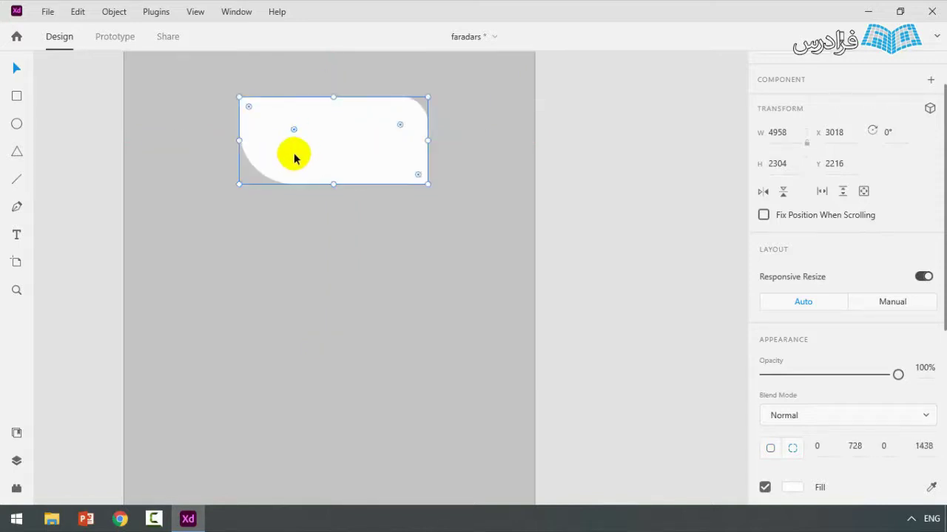
pyautogui.moveTo(420, 148); pyautogui.dragTo(338, 147)
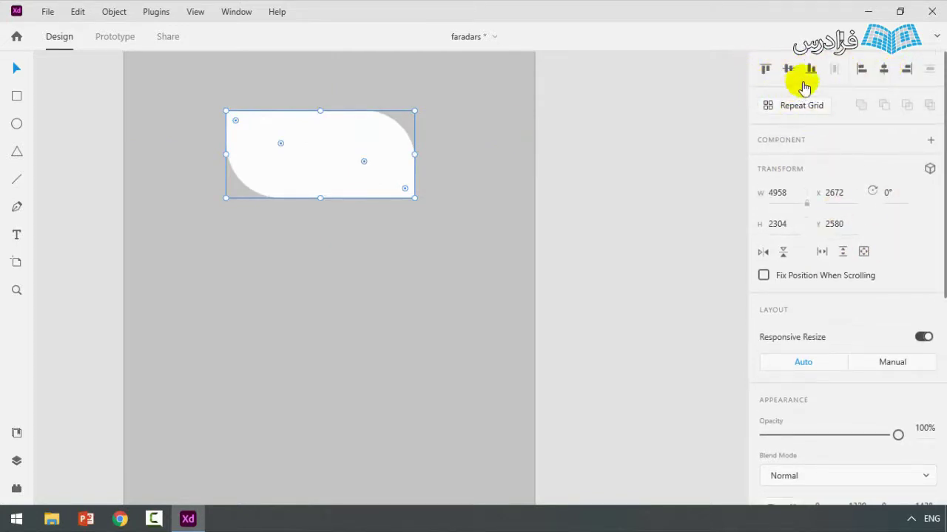
pyautogui.scroll(-2, 317, 146)
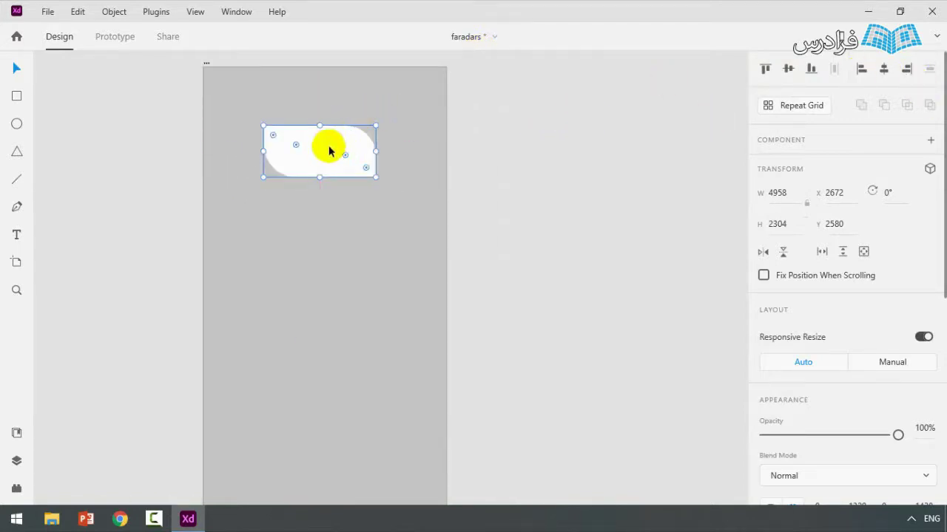
pyautogui.moveTo(330, 150); pyautogui.dragTo(320, 124)
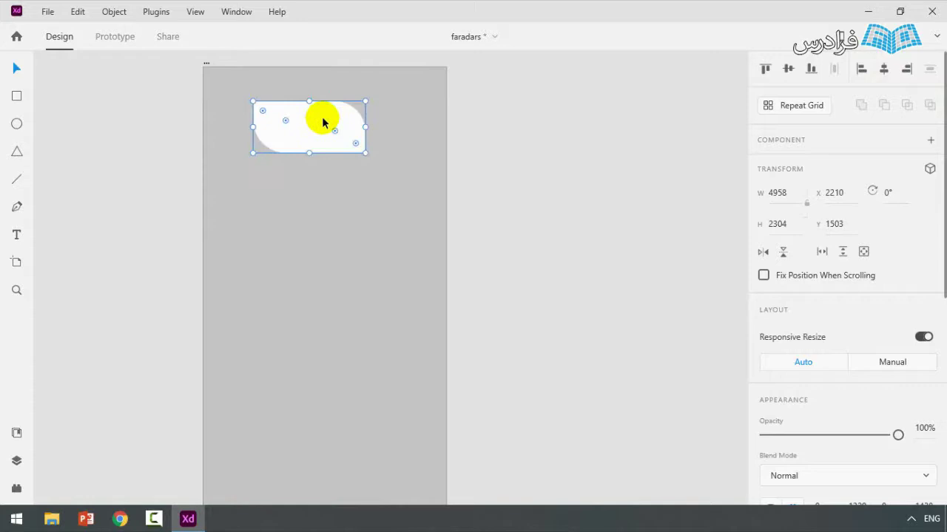
pyautogui.click(17, 97)
pyautogui.moveTo(266, 183); pyautogui.dragTo(324, 250)
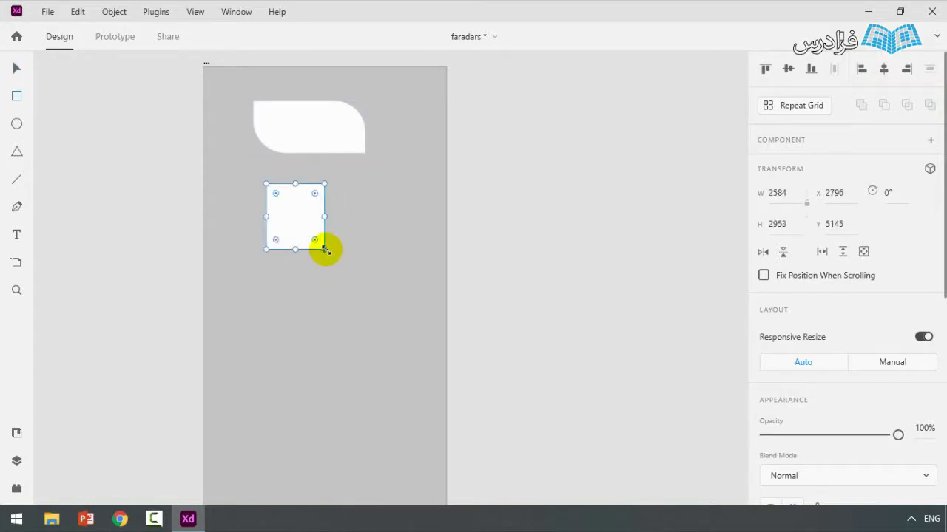
pyautogui.hotkey('ctrl', 'z')
# - Draw an ellipse about 3600 × 3446 below the white rectangle and fill it with pure red
pyautogui.click(18, 124)
pyautogui.moveTo(271, 189); pyautogui.dragTo(353, 266)
pyautogui.scroll(-2, 798, 333)
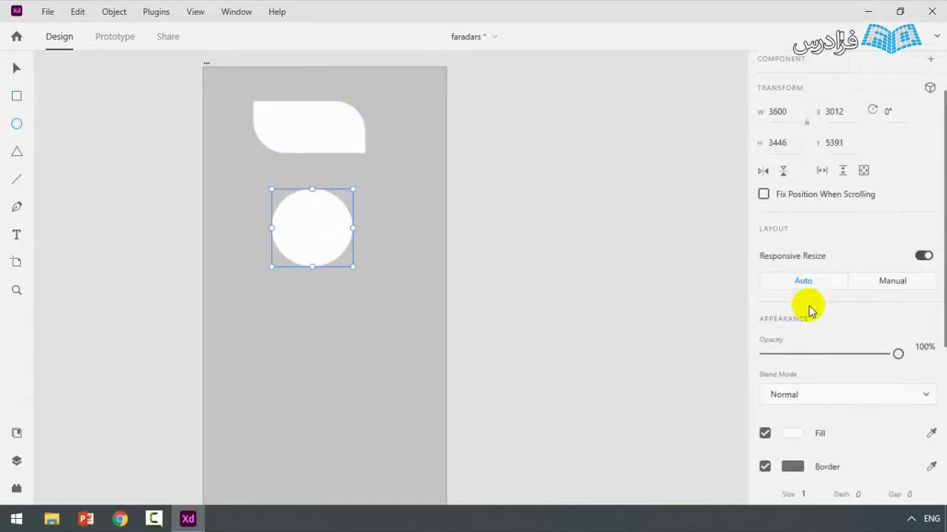
pyautogui.scroll(-3, 809, 300)
pyautogui.click(792, 169)
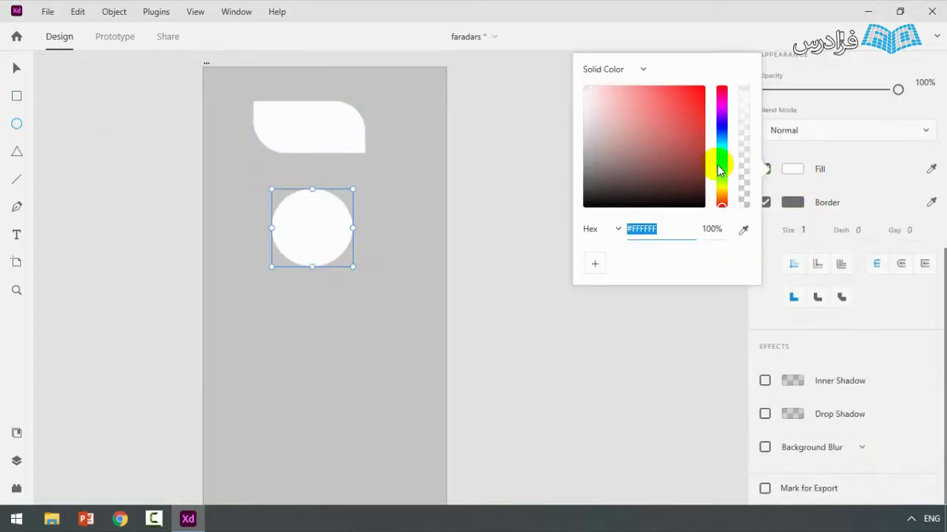
pyautogui.moveTo(701, 140); pyautogui.dragTo(716, 89)
pyautogui.click(562, 123)
pyautogui.scroll(1, 841, 220)
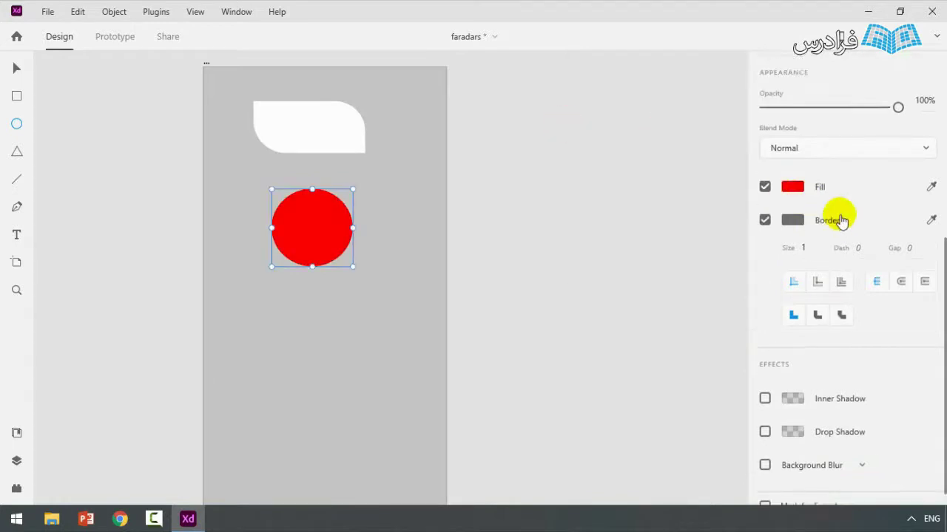
pyautogui.scroll(5, 821, 229)
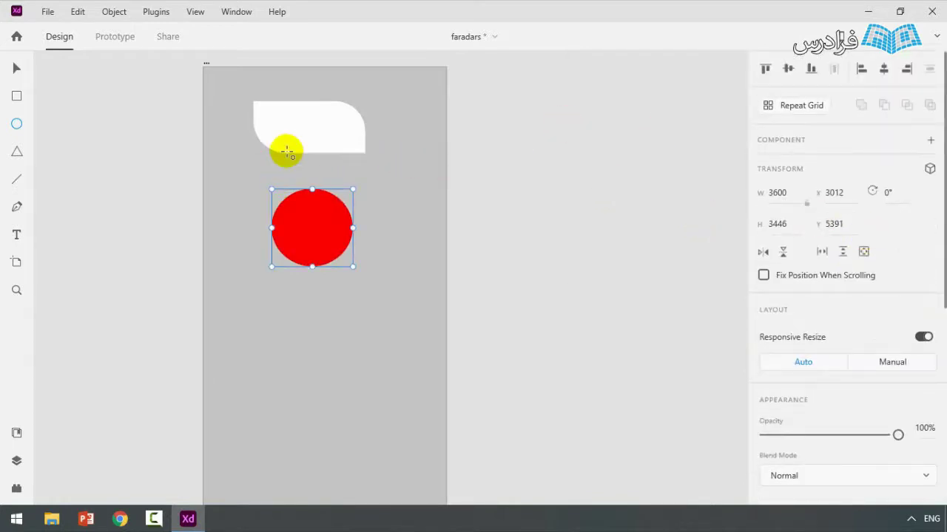
# - Select the white rectangle and the red ellipse together and align them by their top edges
pyautogui.click(16, 68)
pyautogui.click(317, 131)
pyautogui.moveTo(229, 89); pyautogui.dragTo(414, 287)
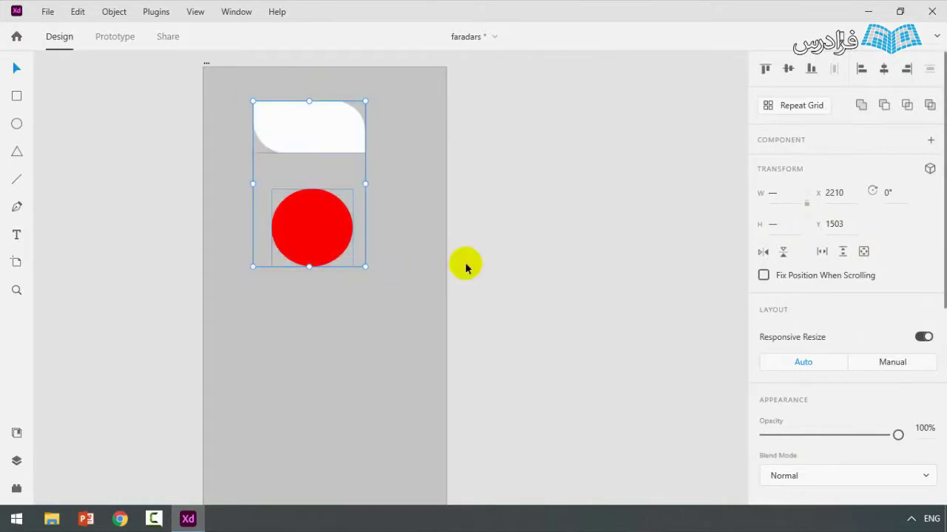
pyautogui.click(765, 71)
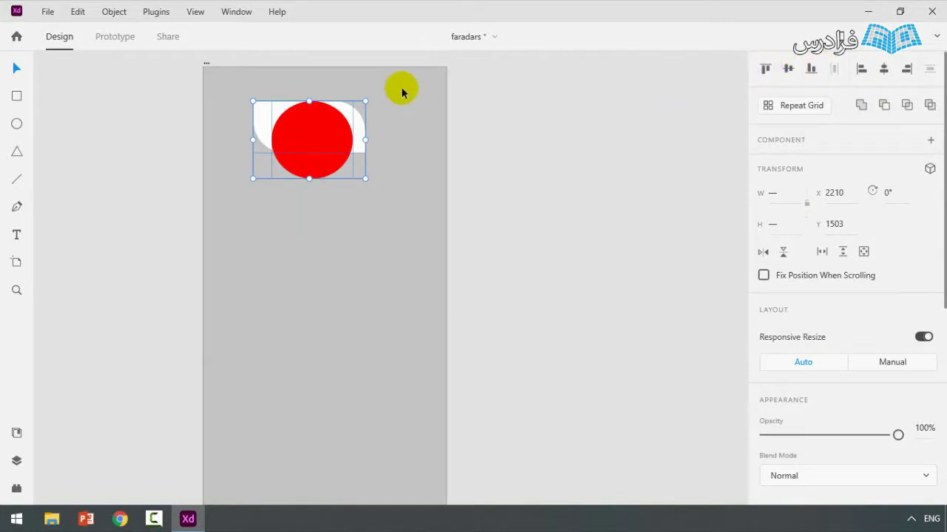
# - Place the two shapes side by side and align them in turn by bottom edges, vertical middles and horizontal centres
pyautogui.moveTo(297, 127); pyautogui.dragTo(381, 150)
pyautogui.click(285, 244)
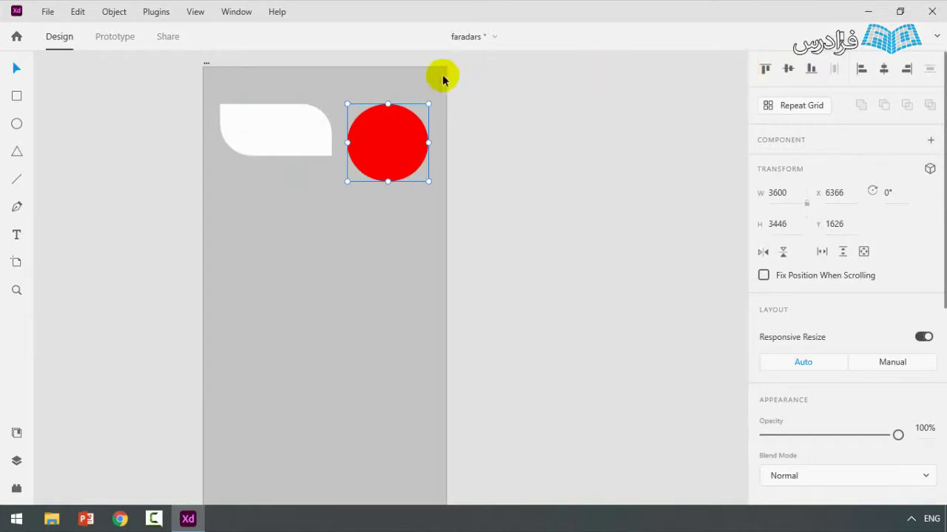
pyautogui.moveTo(439, 76); pyautogui.dragTo(270, 151)
pyautogui.click(810, 69)
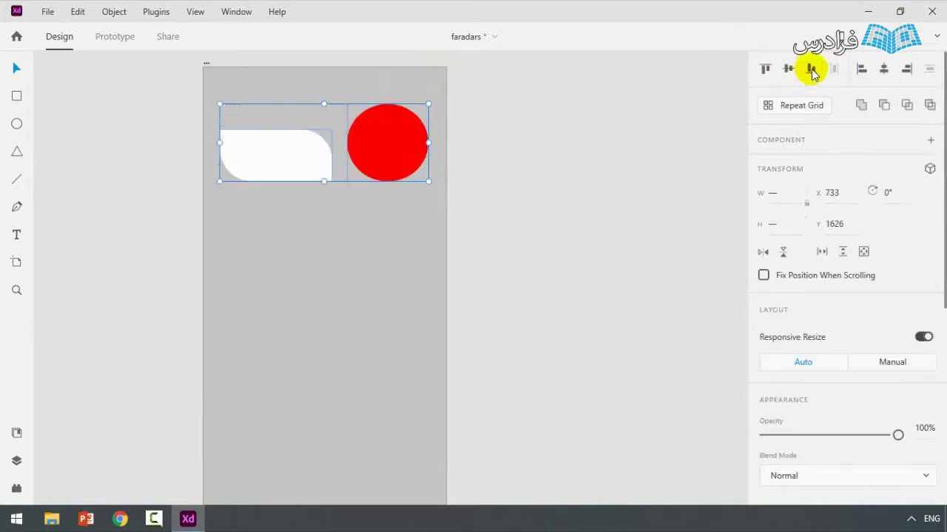
pyautogui.click(789, 69)
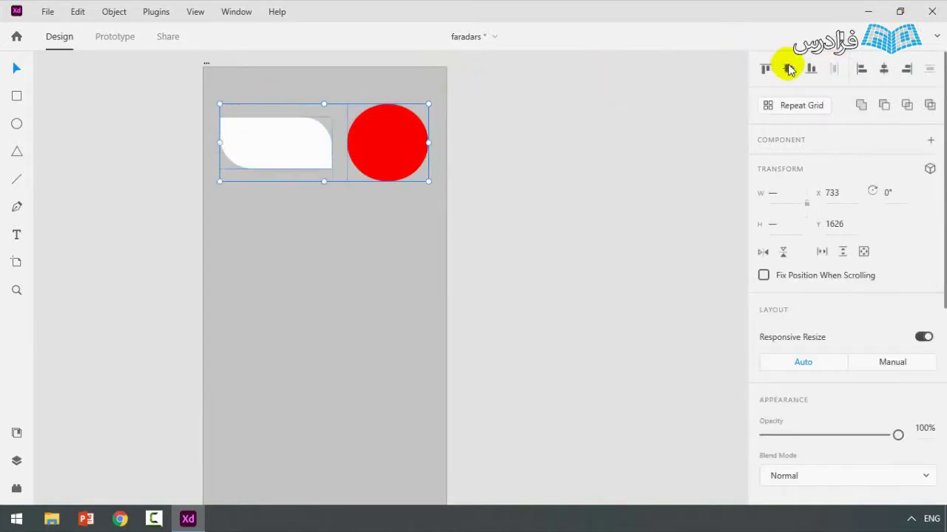
pyautogui.click(884, 69)
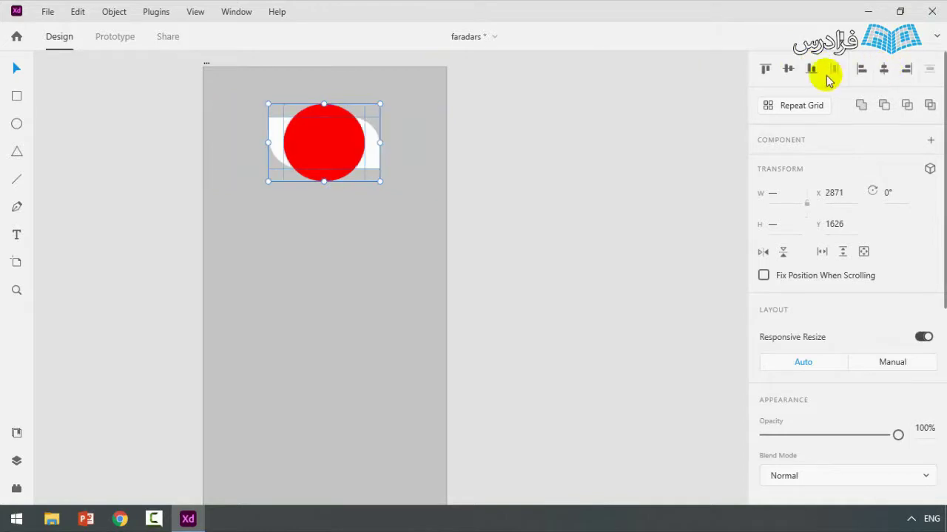
# - Move the red ellipse down to about X 3919, Y 3533 so it overlaps the rectangle's lower edge
pyautogui.moveTo(322, 164); pyautogui.dragTo(319, 241)
pyautogui.moveTo(247, 117); pyautogui.dragTo(409, 266)
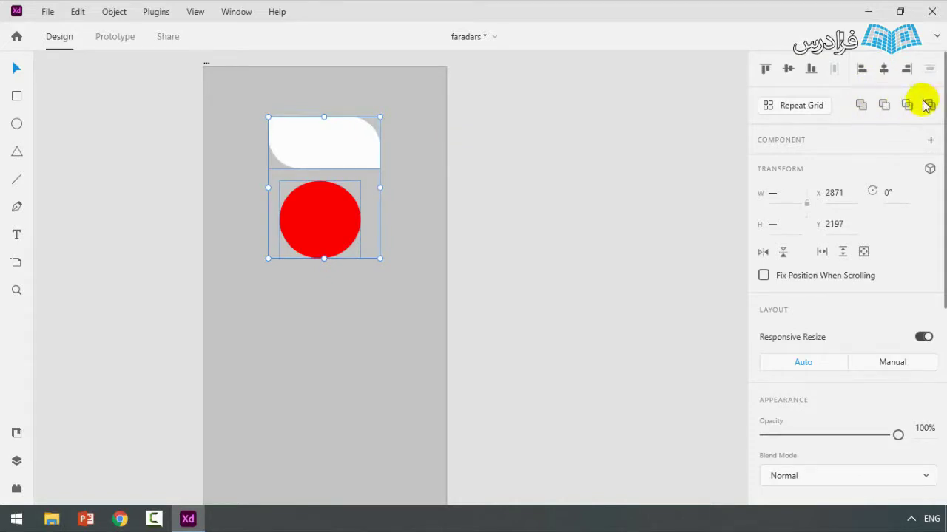
pyautogui.click(413, 174)
pyautogui.moveTo(333, 205); pyautogui.dragTo(348, 176)
# - Apply the Intersect operation to the overlapping rectangle and ellipse, and undo it
pyautogui.moveTo(261, 107); pyautogui.dragTo(411, 234)
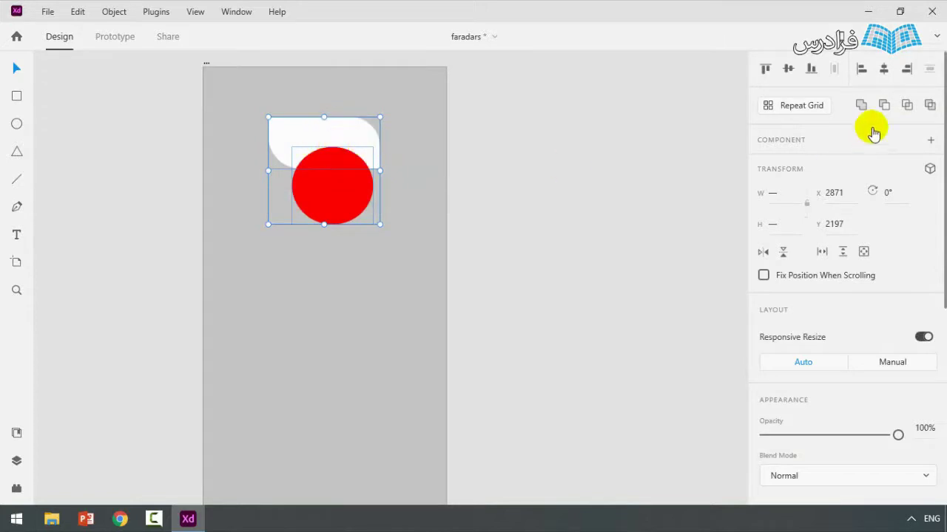
pyautogui.click(907, 106)
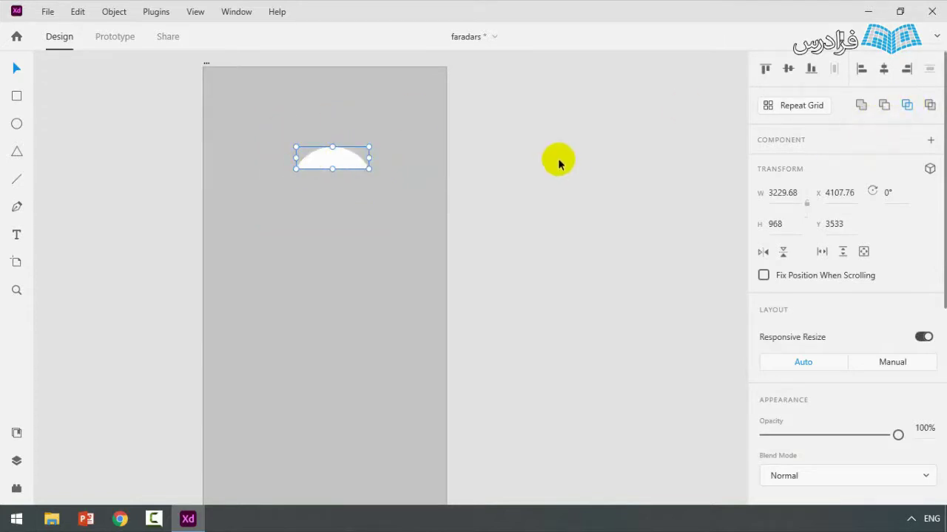
pyautogui.hotkey('ctrl', 'z')
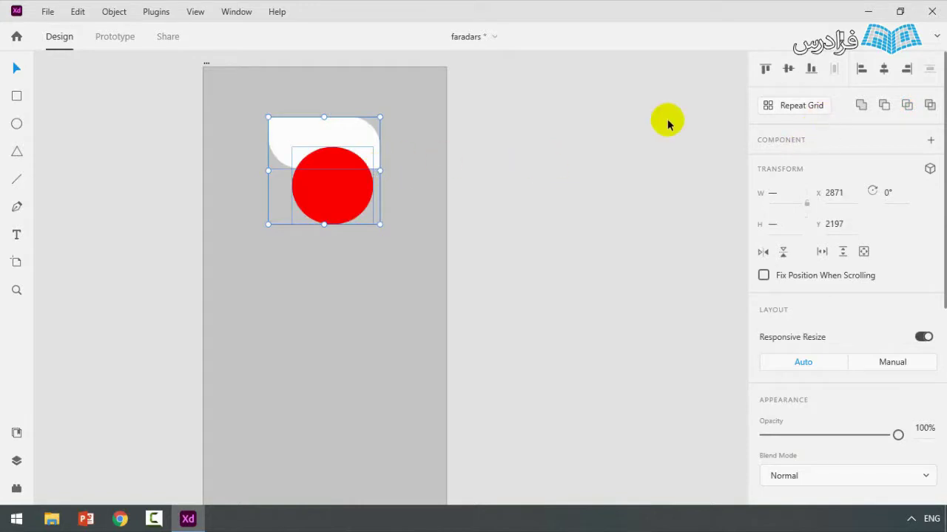
# - Reorder the artboard's layers so the red ellipse lies behind the white rectangle
pyautogui.click(322, 143)
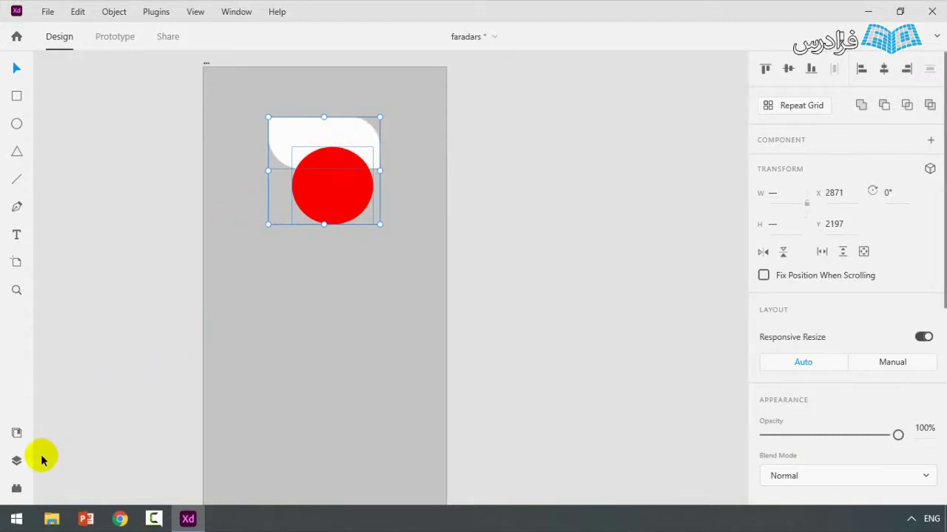
pyautogui.click(25, 464)
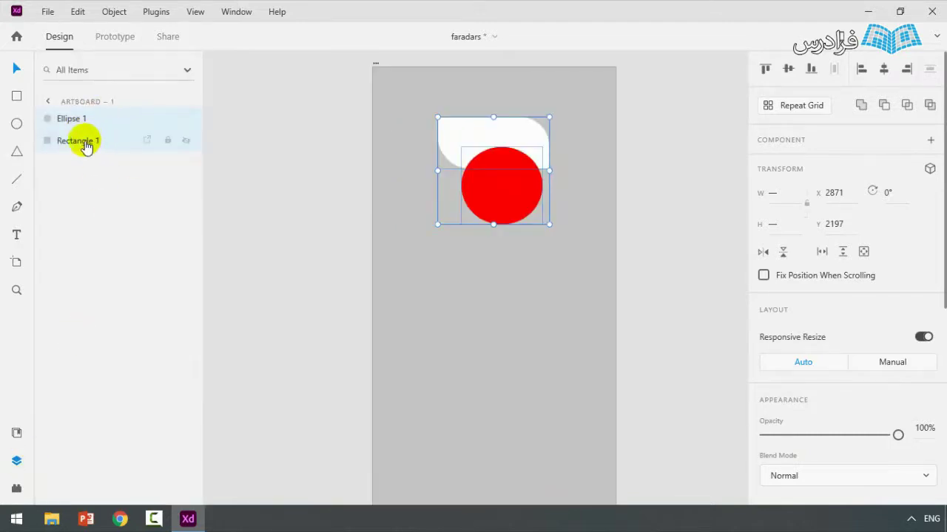
pyautogui.moveTo(86, 144)
pyautogui.mouseDown()
pyautogui.moveTo(95, 117)
pyautogui.moveTo(91, 146)
pyautogui.mouseUp()
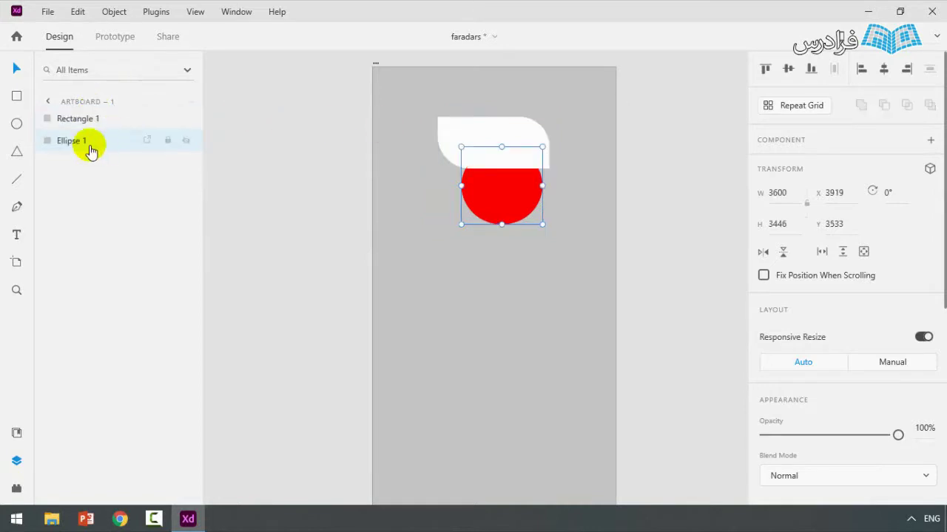
# - Intersect the two shapes again with the ellipse at the back, and undo the operation
pyautogui.click(442, 239)
pyautogui.moveTo(441, 239); pyautogui.dragTo(568, 121)
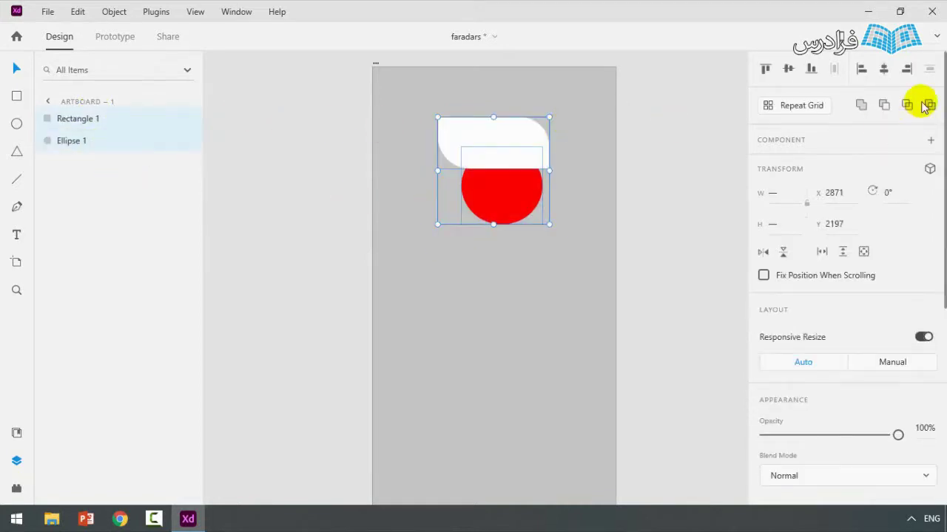
pyautogui.click(906, 106)
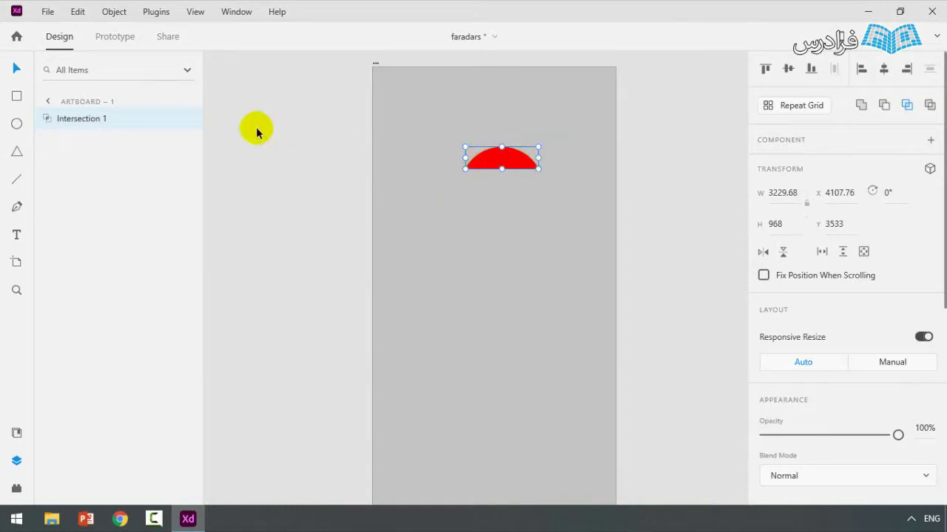
pyautogui.hotkey('ctrl', 'y')
pyautogui.hotkey('ctrl', 'z')
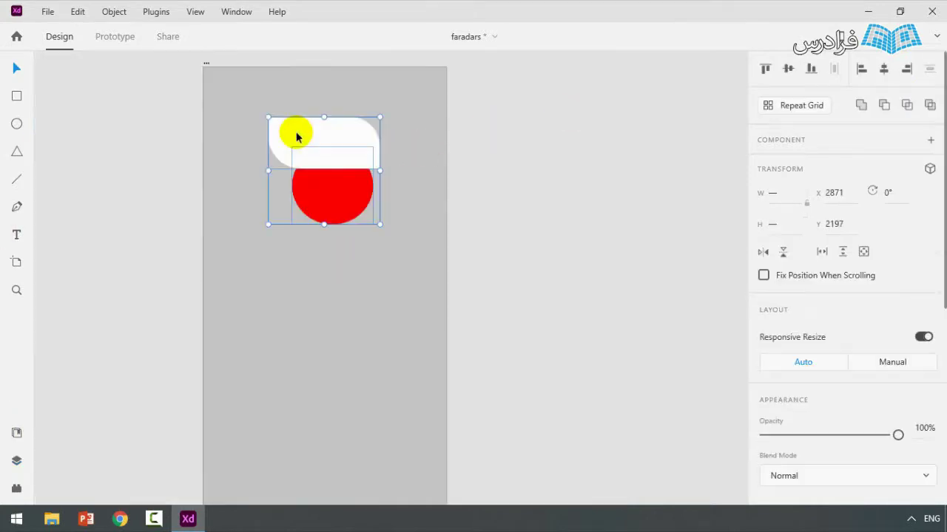
# - Move the white rectangle and the red ellipse apart on the artboard so they no longer overlap
pyautogui.click(359, 239)
pyautogui.moveTo(318, 148); pyautogui.dragTo(282, 120)
pyautogui.moveTo(325, 198); pyautogui.dragTo(321, 241)
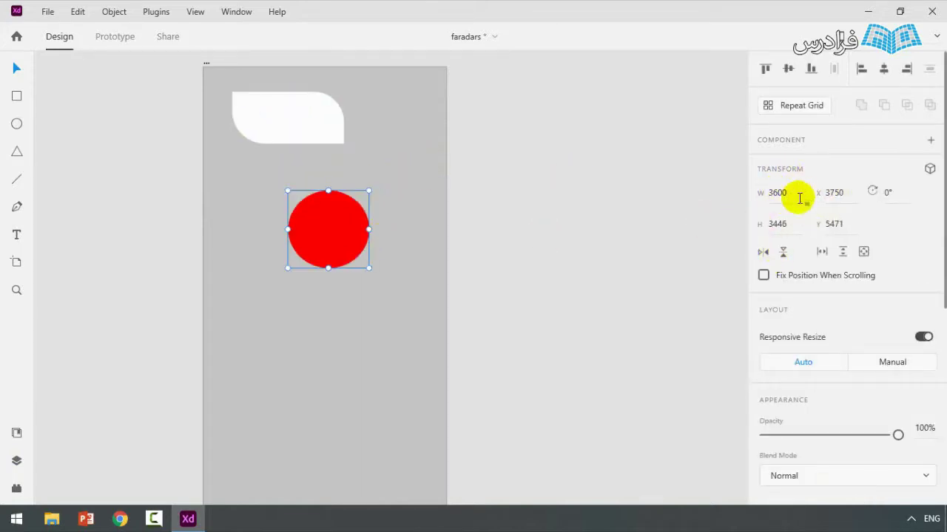
pyautogui.click(304, 131)
pyautogui.moveTo(303, 133); pyautogui.dragTo(314, 155)
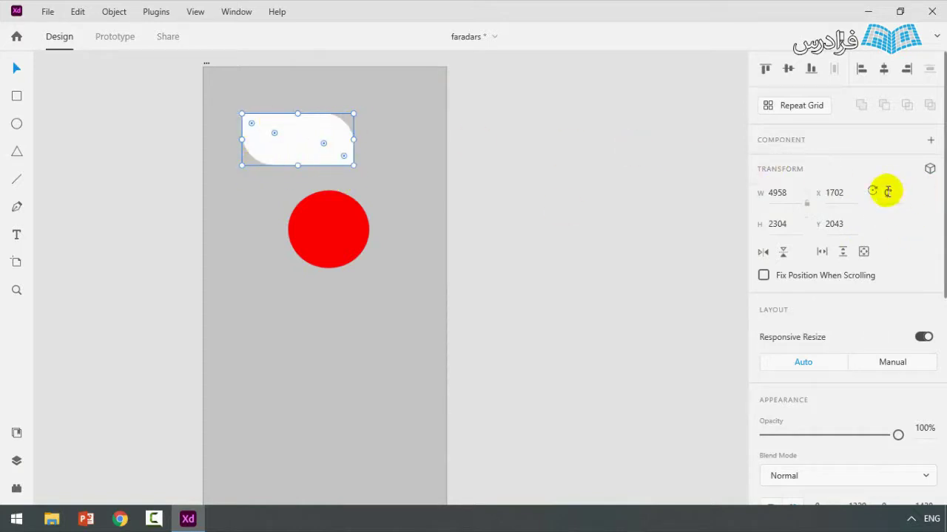
# - Rotate the white rectangle by 30°, and undo the rotation together with the latest moves of the shapes
pyautogui.click(892, 193)
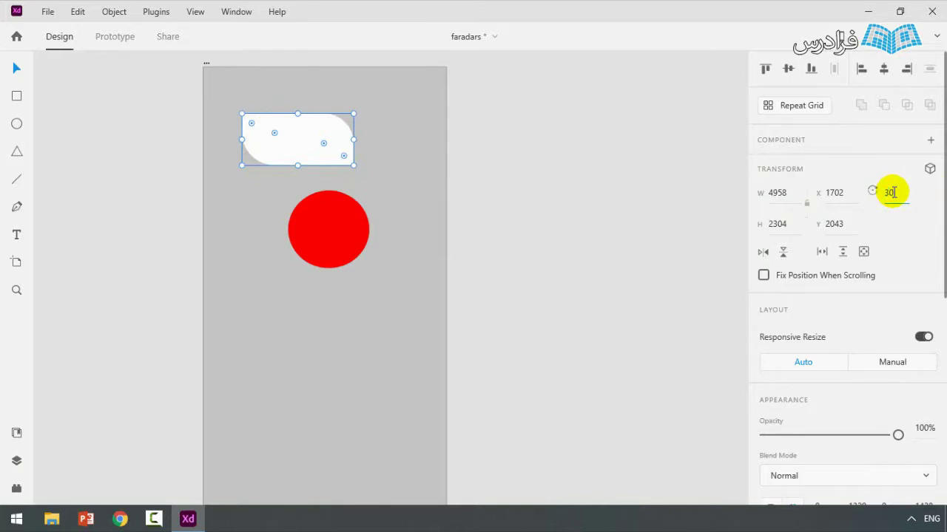
pyautogui.write('30')
pyautogui.press('Return')
pyautogui.moveTo(294, 130); pyautogui.dragTo(326, 139)
pyautogui.hotkey('ctrl', 'z')
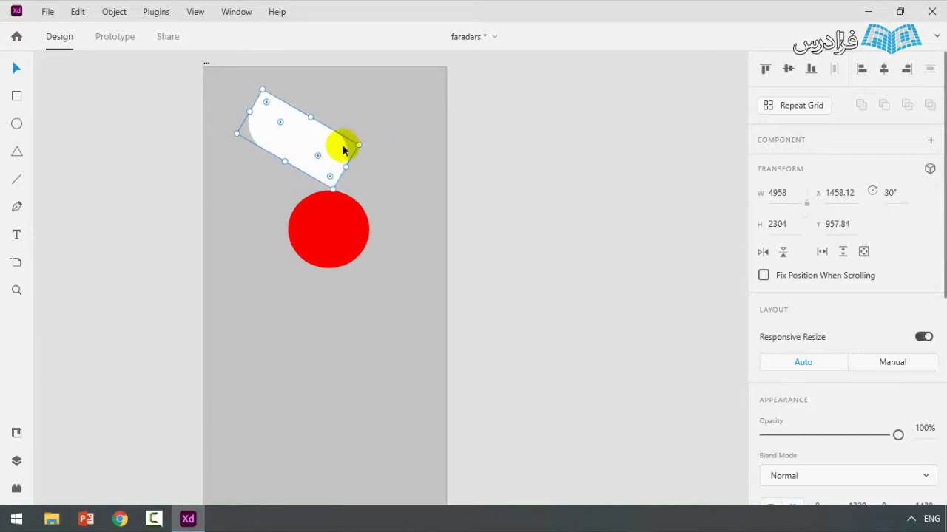
pyautogui.hotkey('ctrl', 'z')
pyautogui.hotkey('ctrl', 'z')
pyautogui.hotkey('ctrl', 'z')
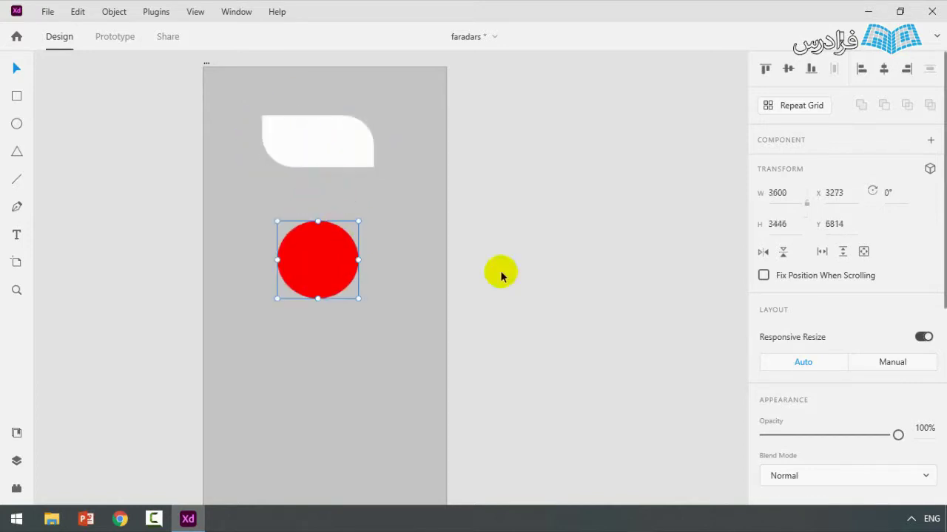
# - Move the white rectangle to about X 1915, Y 2904 and flip it horizontally and vertically
pyautogui.moveTo(332, 163); pyautogui.dragTo(300, 171)
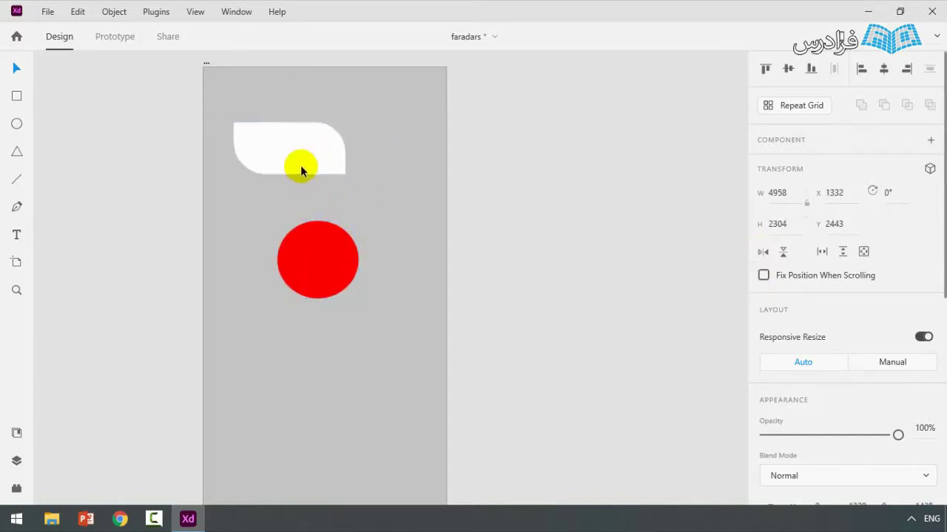
pyautogui.hotkey('ctrl', 'z')
pyautogui.click(763, 252)
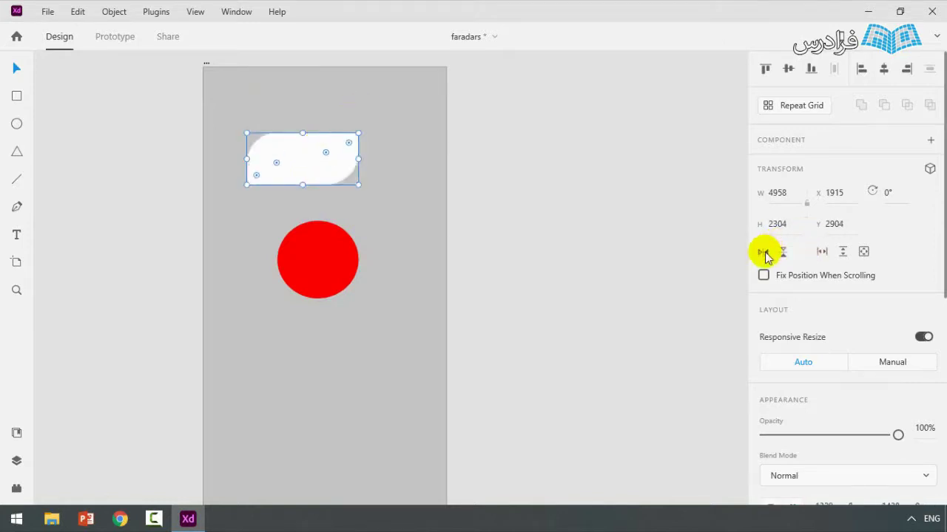
pyautogui.click(764, 253)
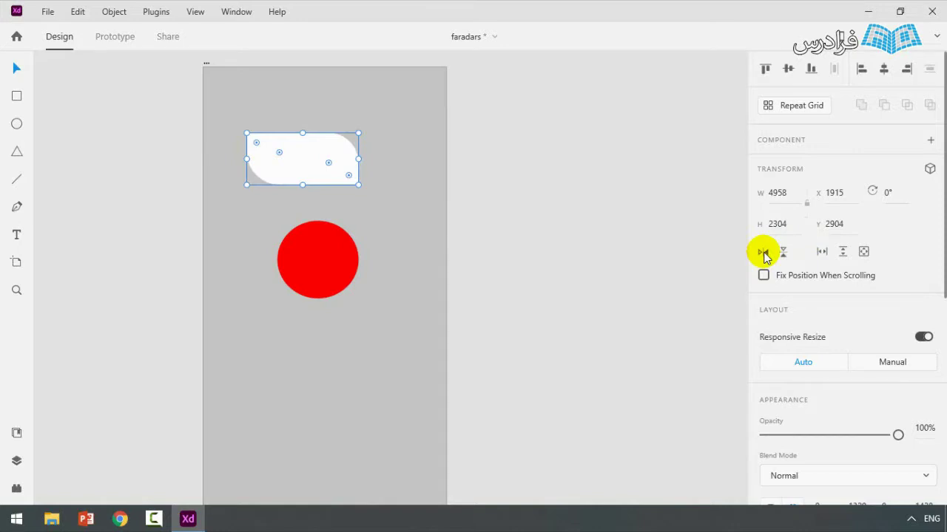
pyautogui.click(763, 253)
pyautogui.click(783, 253)
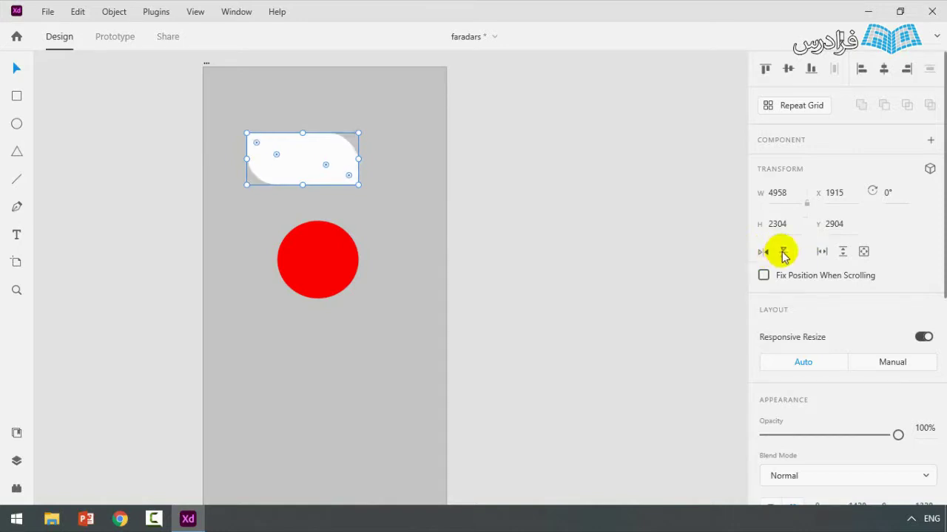
# - Make the white rectangle a horizontal scroll group and adjust its viewport to about 3172 wide, starting at X 4394
pyautogui.click(819, 251)
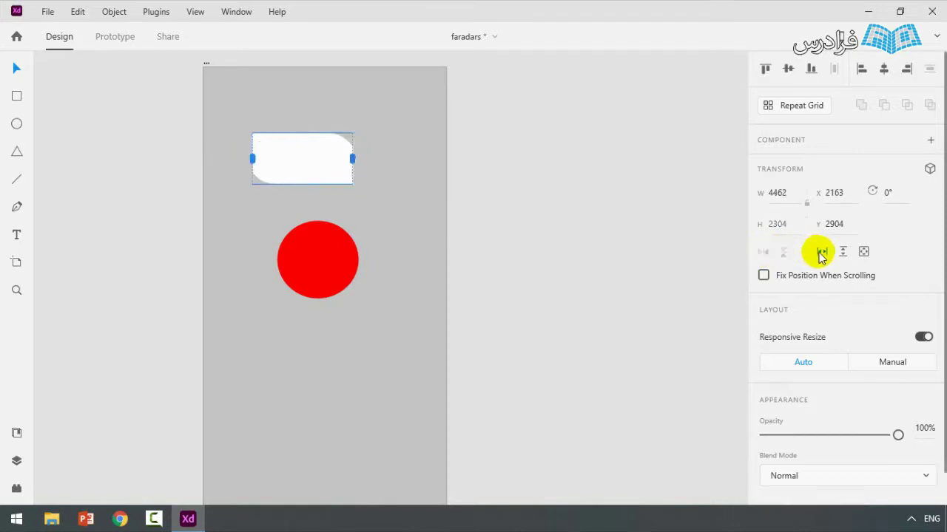
pyautogui.moveTo(354, 156); pyautogui.dragTo(409, 156)
pyautogui.moveTo(250, 157); pyautogui.dragTo(280, 156)
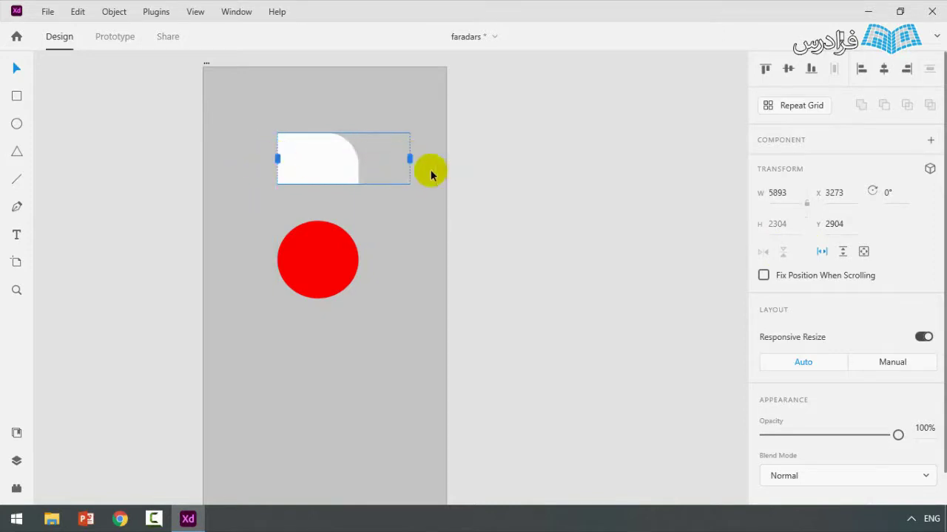
pyautogui.moveTo(410, 158); pyautogui.dragTo(352, 159)
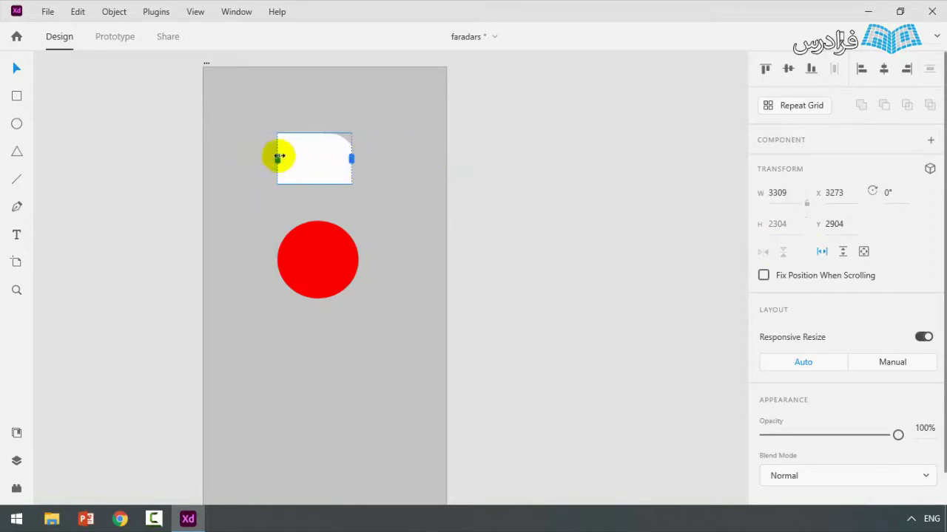
pyautogui.moveTo(278, 156); pyautogui.dragTo(288, 156)
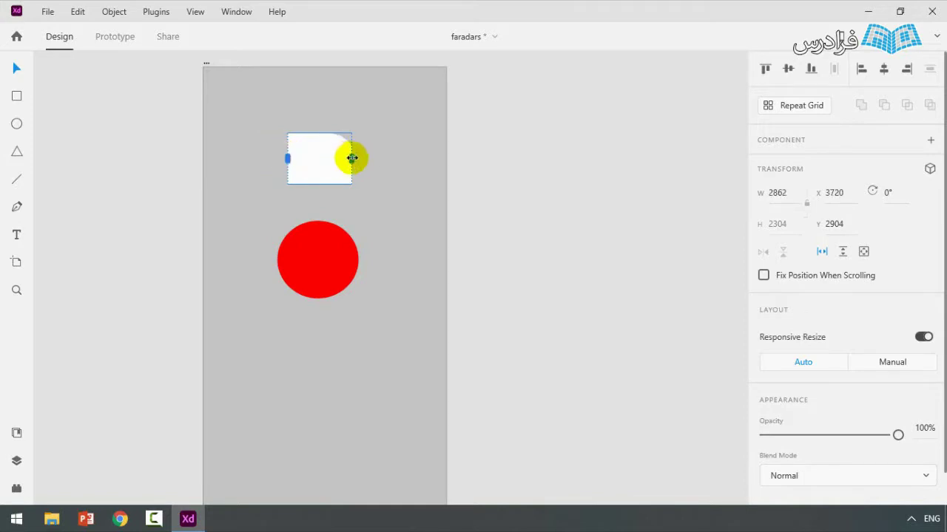
pyautogui.moveTo(352, 157); pyautogui.dragTo(374, 159)
pyautogui.moveTo(287, 157); pyautogui.dragTo(302, 157)
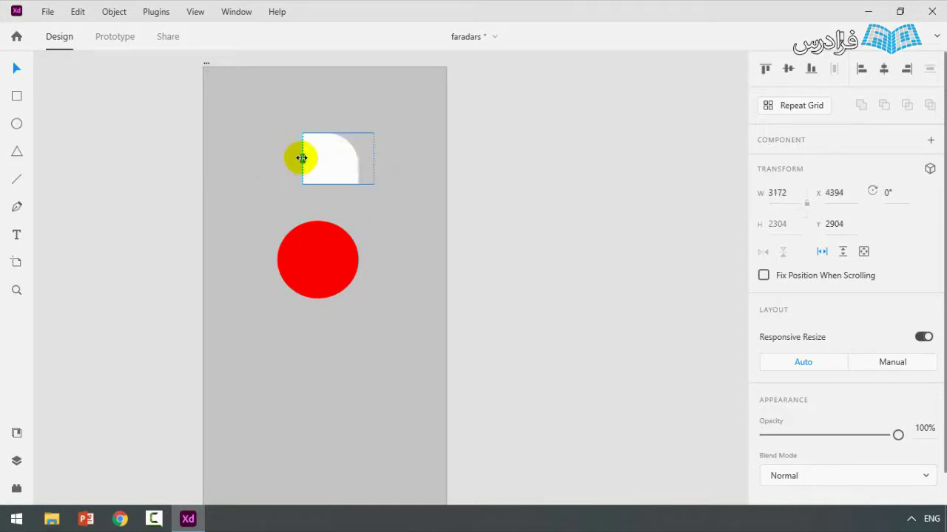
# - Switch the white rectangle to vertical scrolling and reduce its viewport height to about 1271 from the upper edge
pyautogui.click(843, 253)
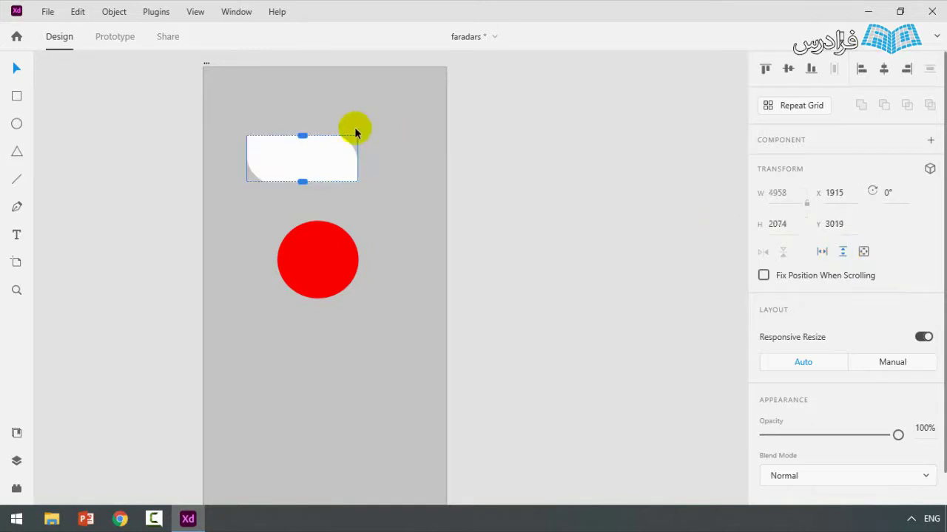
pyautogui.moveTo(303, 136); pyautogui.dragTo(302, 153)
pyautogui.click(277, 102)
pyautogui.click(318, 165)
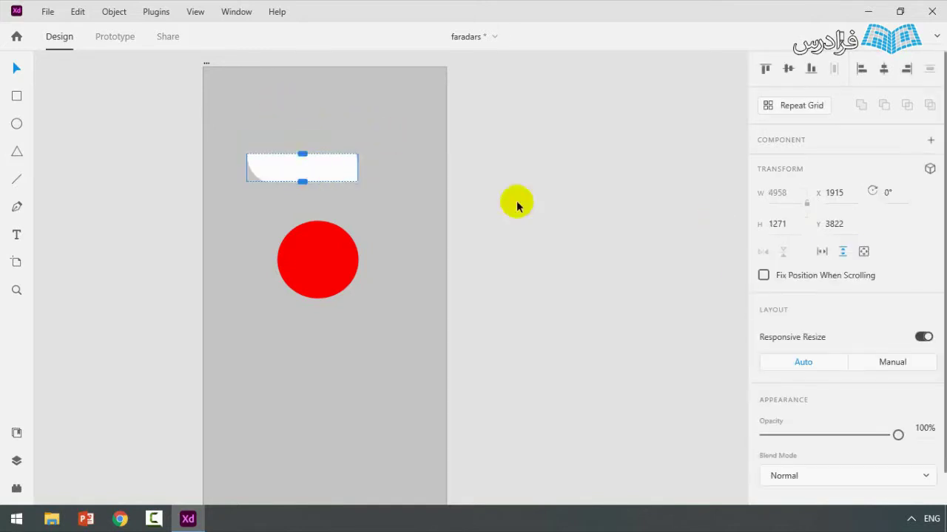
# - Switch the white rectangle to horizontal and vertical scrolling, and enlarge its viewport to about 6585 × 3170 around the whole shape
pyautogui.click(863, 252)
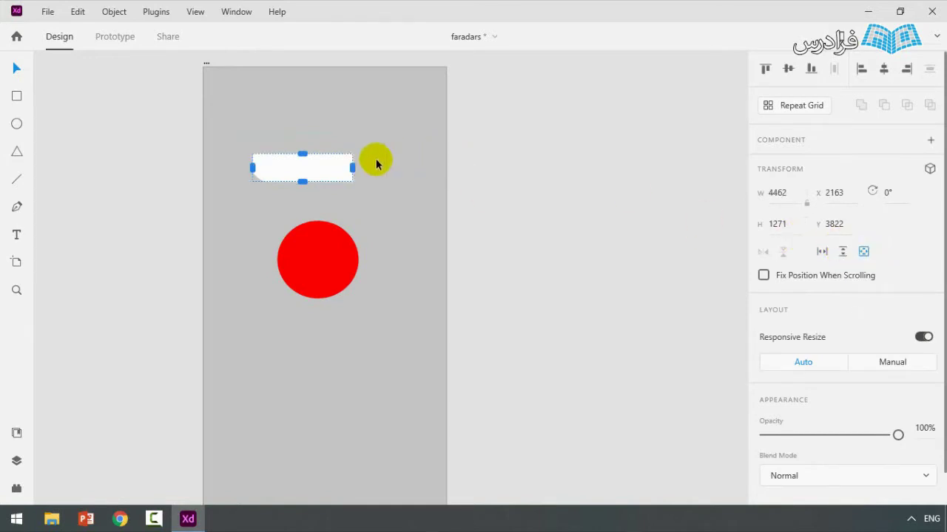
pyautogui.moveTo(353, 169); pyautogui.dragTo(373, 169)
pyautogui.moveTo(315, 153); pyautogui.dragTo(315, 125)
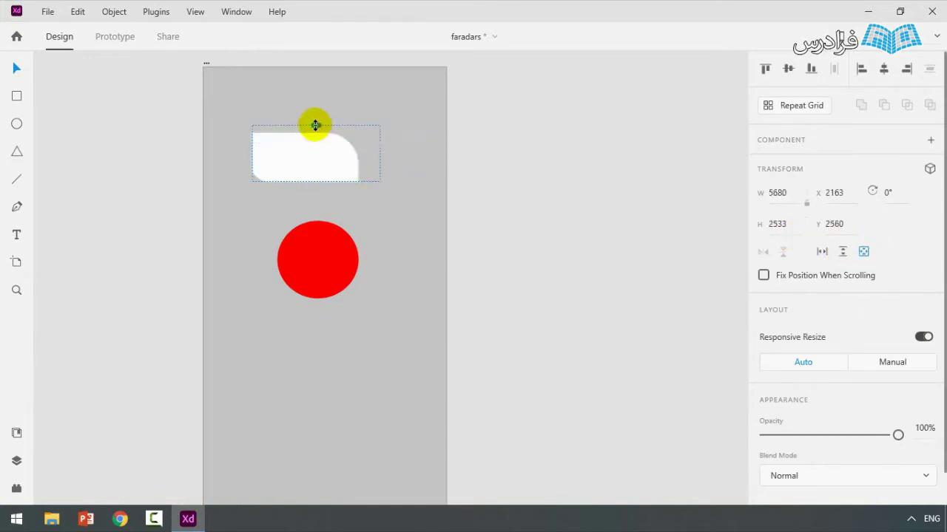
pyautogui.moveTo(315, 180); pyautogui.dragTo(315, 196)
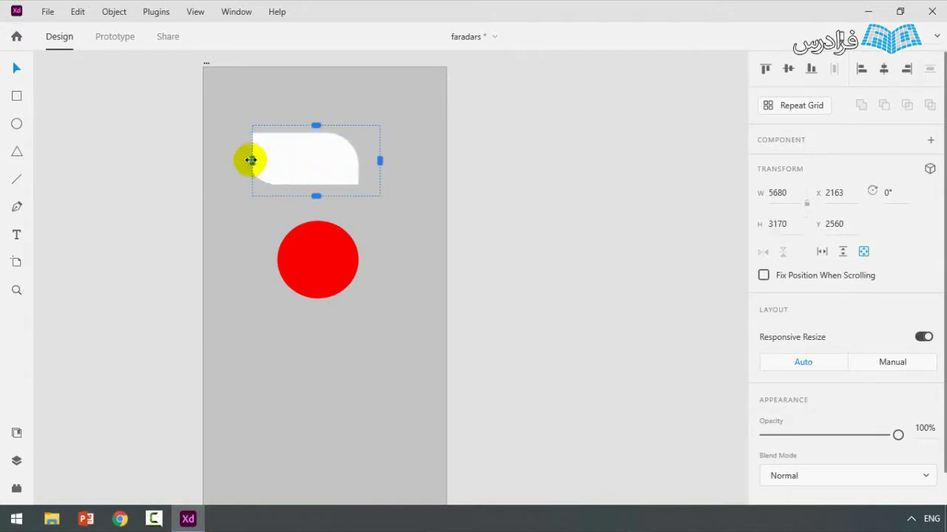
pyautogui.moveTo(252, 161); pyautogui.dragTo(232, 160)
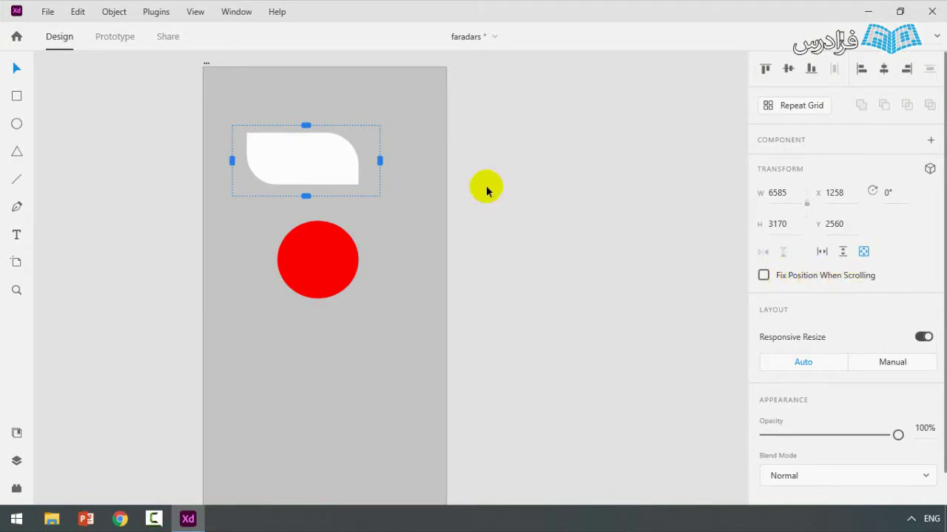
pyautogui.click(424, 247)
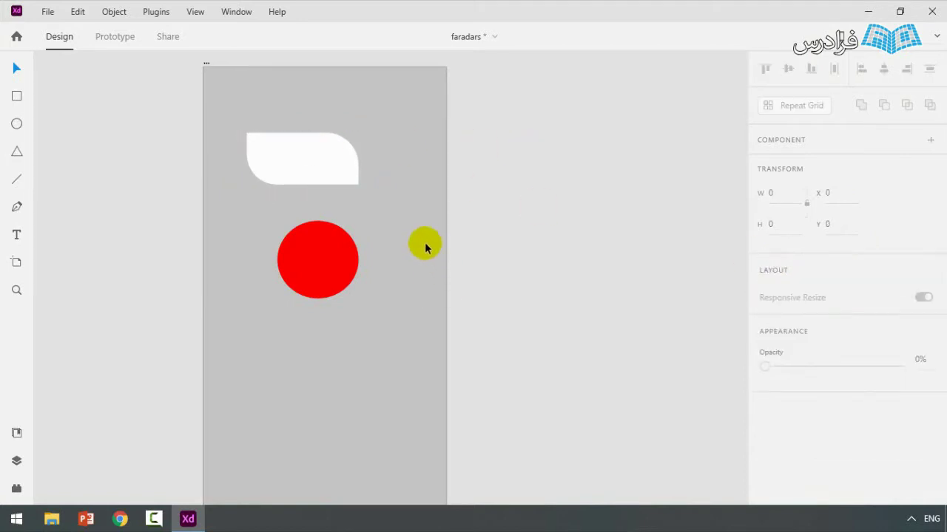
pyautogui.click(276, 167)
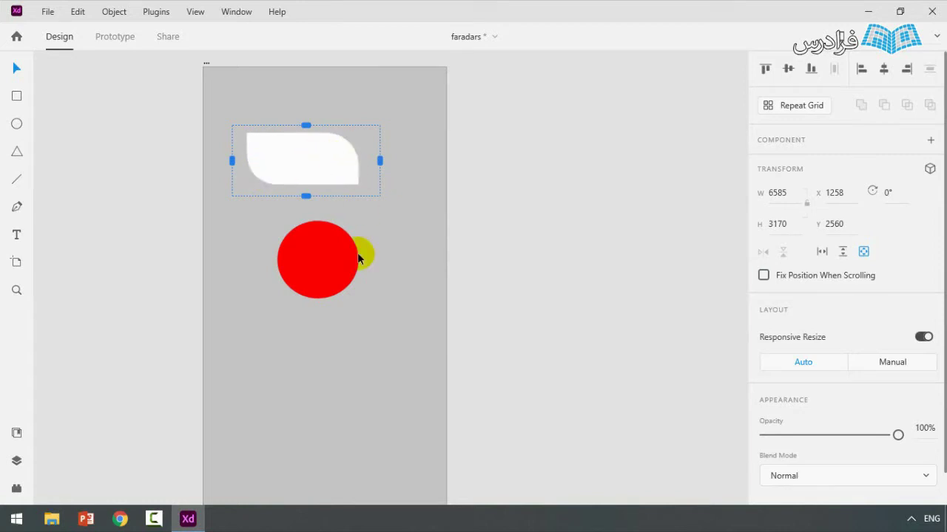
# - Move the artboard to about X -7378, Y -3040 and extend its lower edge to a height of about 25000
pyautogui.scroll(-2, 301, 360)
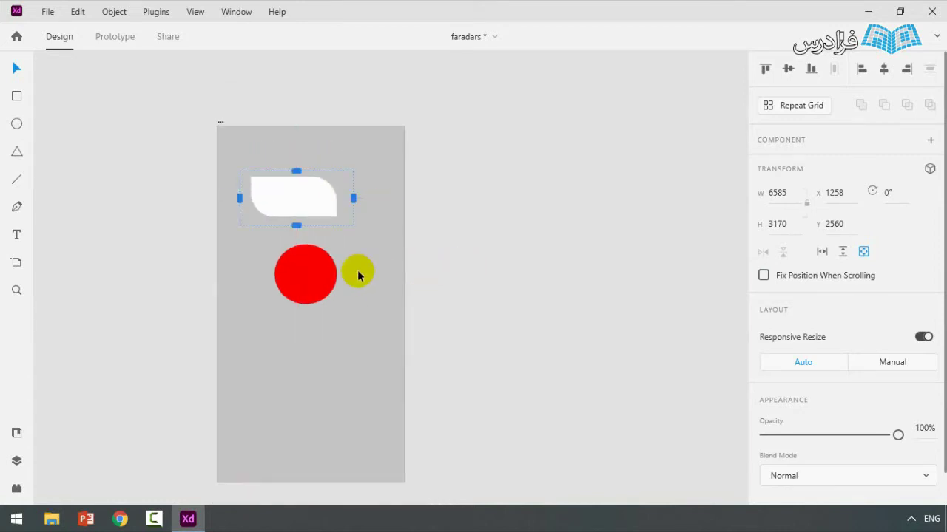
pyautogui.click(354, 285)
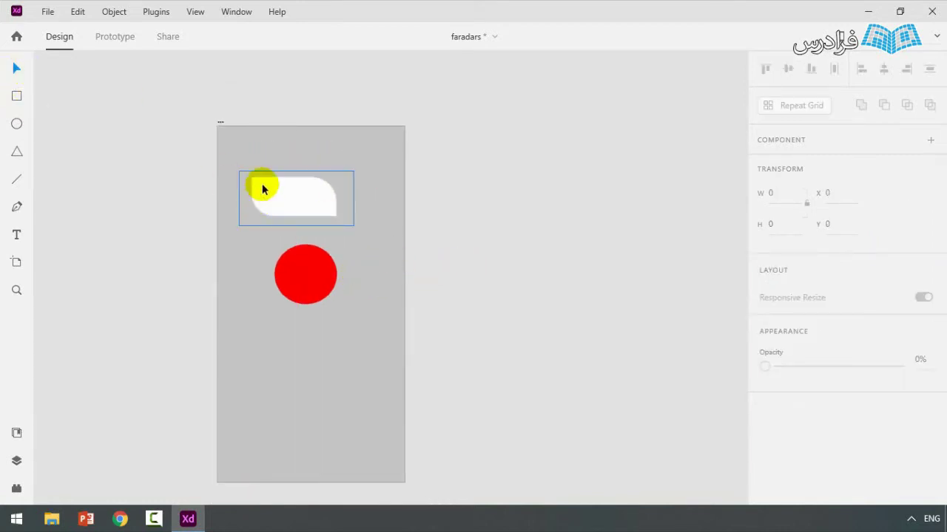
pyautogui.moveTo(222, 122); pyautogui.dragTo(343, 91)
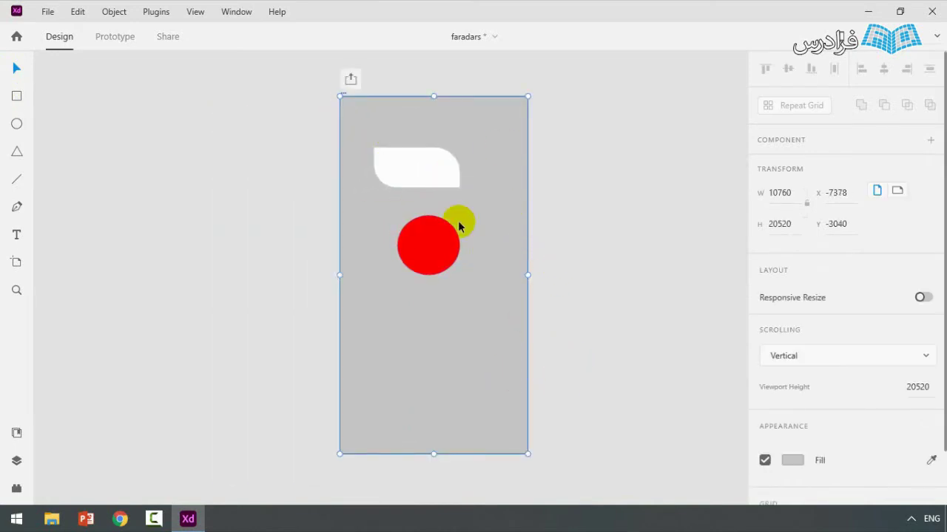
pyautogui.scroll(-2, 581, 244)
pyautogui.scroll(-2, 562, 288)
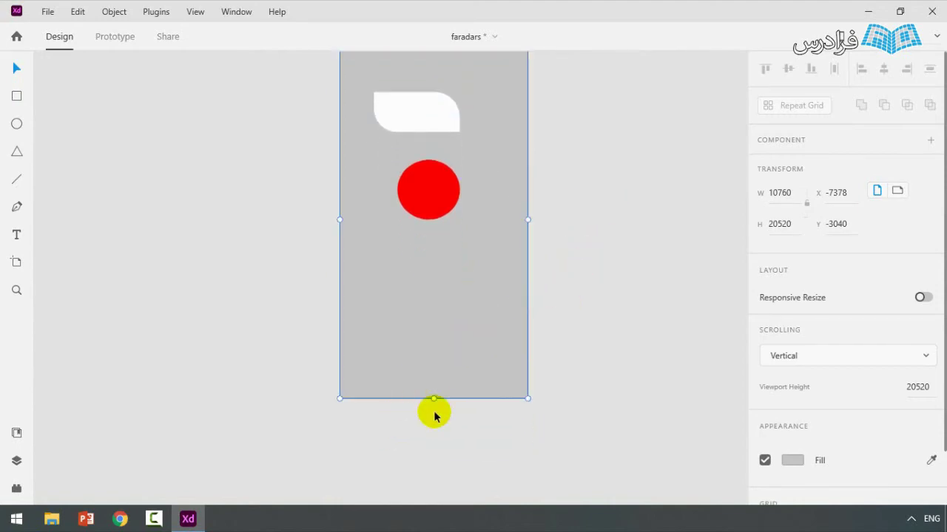
pyautogui.moveTo(433, 399); pyautogui.dragTo(433, 477)
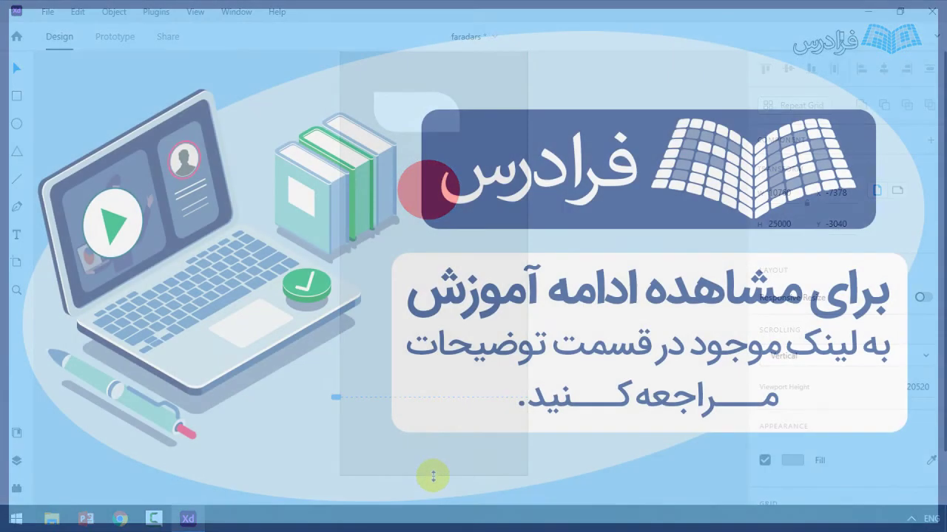